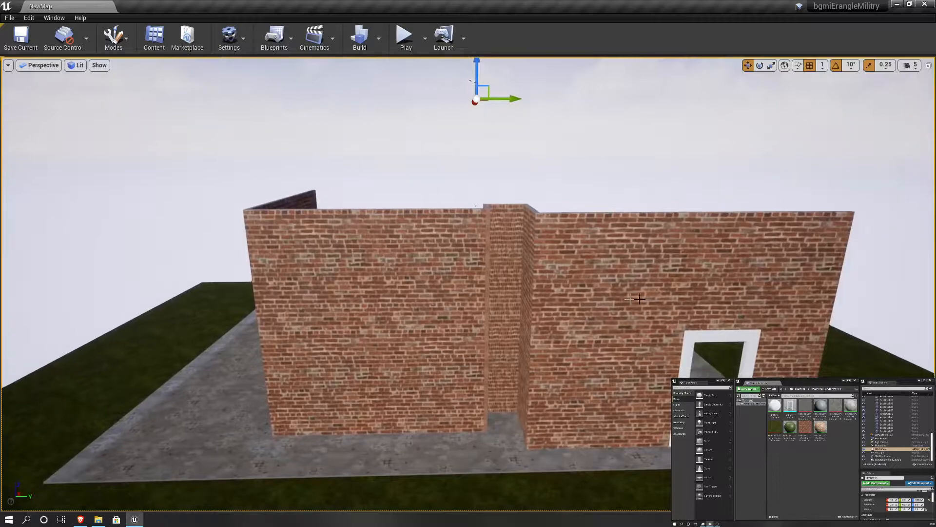
- Examine the brick building, its doorway and the surrounding grass ground from several angles
right_click_drag(570, 386, 561, 356)
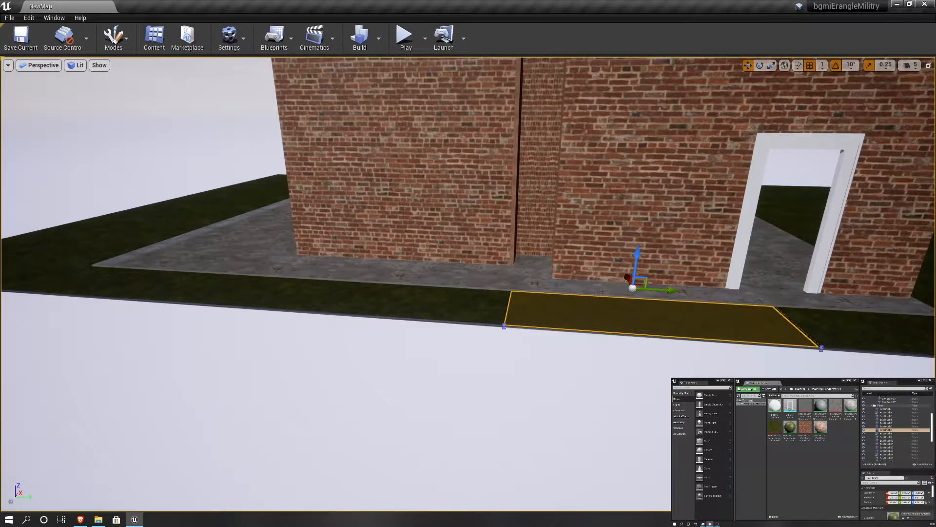
left_click(632, 364)
key("s")
right_click_drag(632, 364, 663, 346)
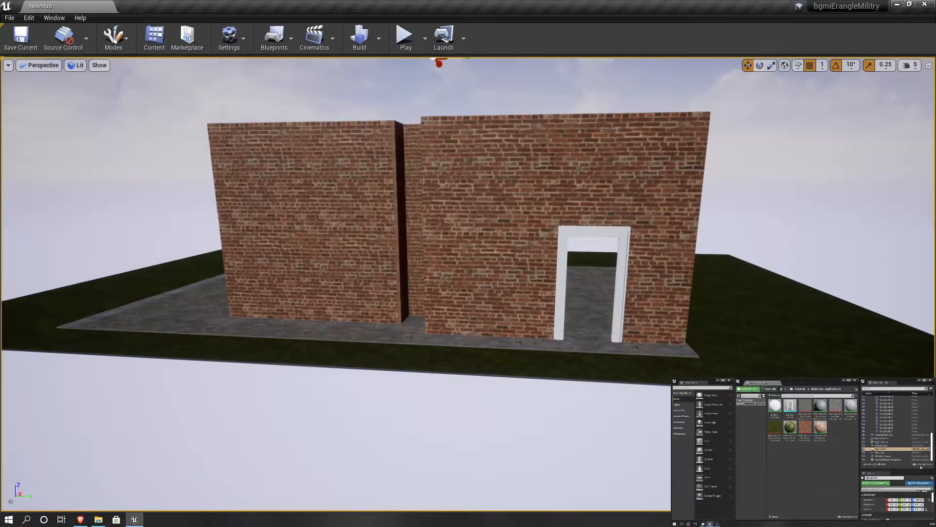
right_click_drag(891, 223, 819, 248)
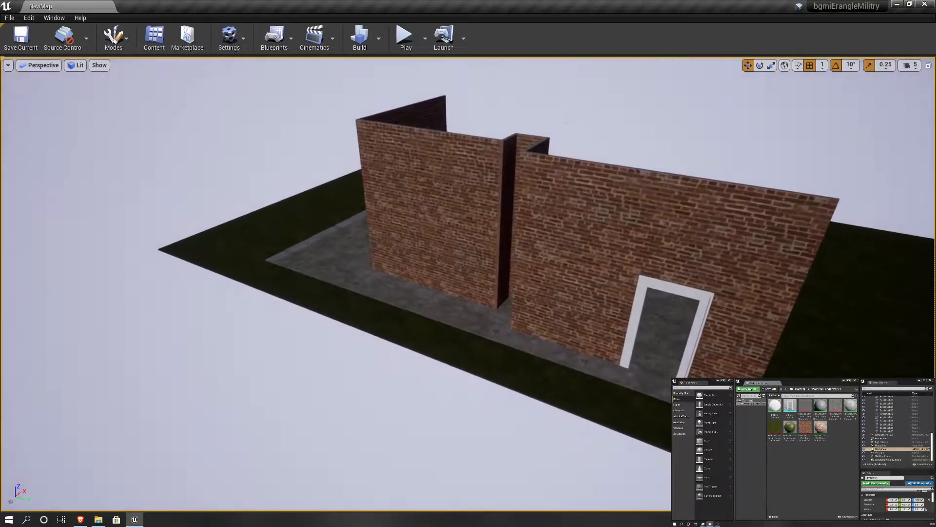
right_click_drag(641, 250, 798, 282)
left_click(813, 291)
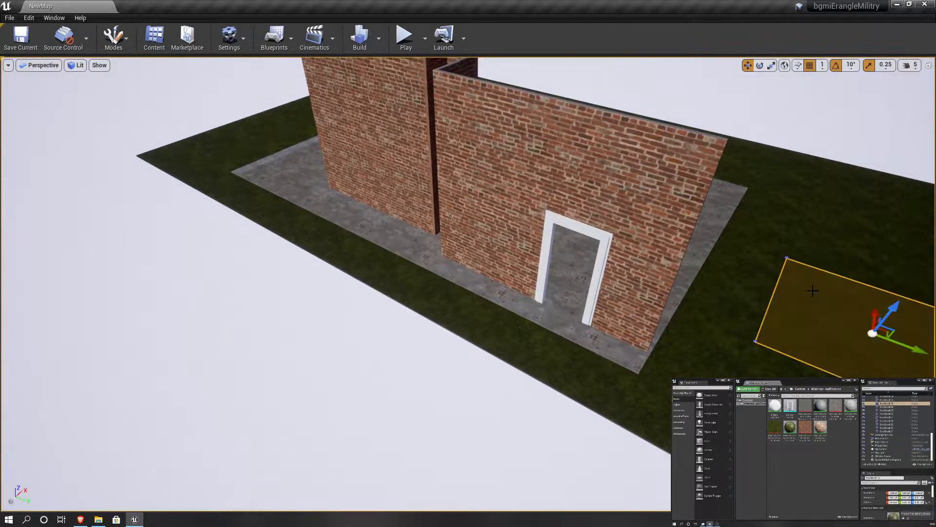
left_click(659, 187)
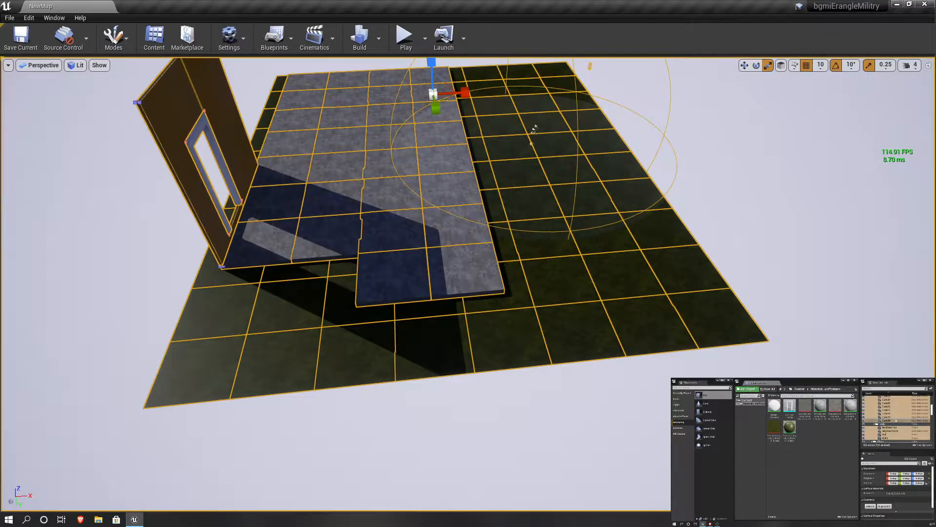
- Select all the wall, floor and ground brushes in the level and delete them
scroll(896, 422, "down", 5)
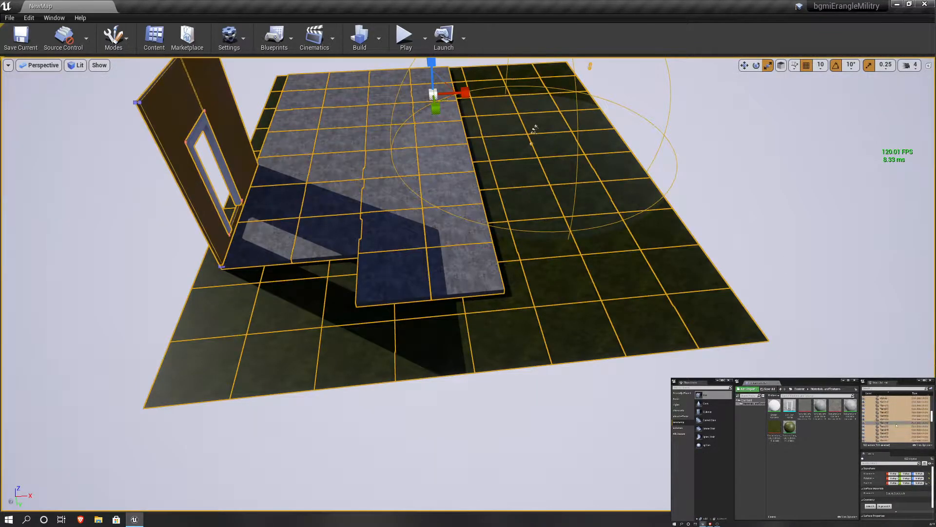
left_click(895, 423, "ctrl")
left_click(893, 430, "ctrl")
left_click(895, 433, "ctrl")
left_click(897, 436, "ctrl")
left_click(898, 439, "ctrl")
scroll(899, 438, "up", 4)
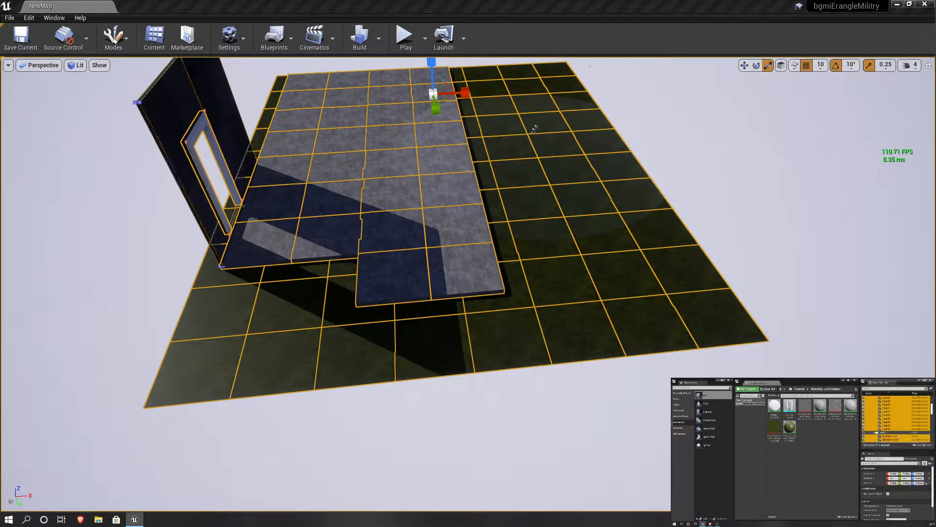
key("Delete")
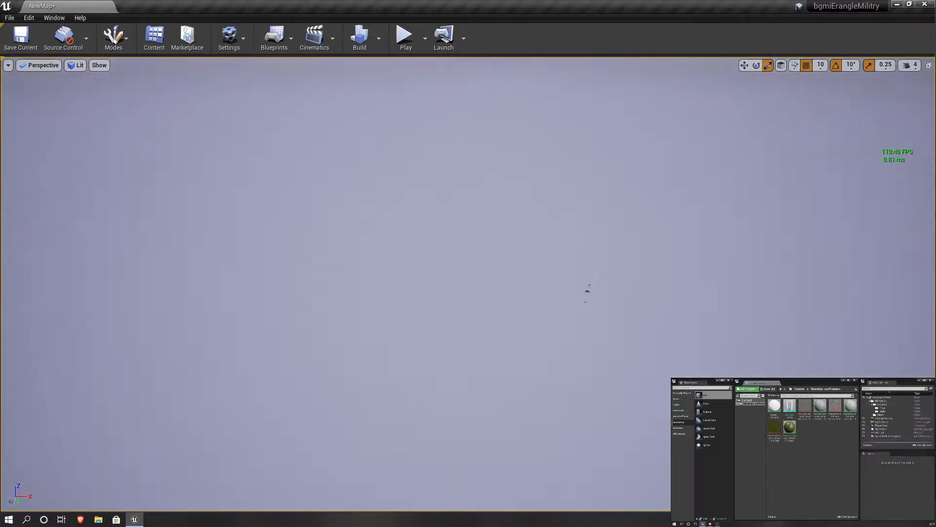
- Place a box brush in the emptied level near the player start
key("w")
right_click_drag(468, 282, 419, 219)
double_click(890, 426)
right_click_drag(515, 216, 536, 273)
key("s")
key("a")
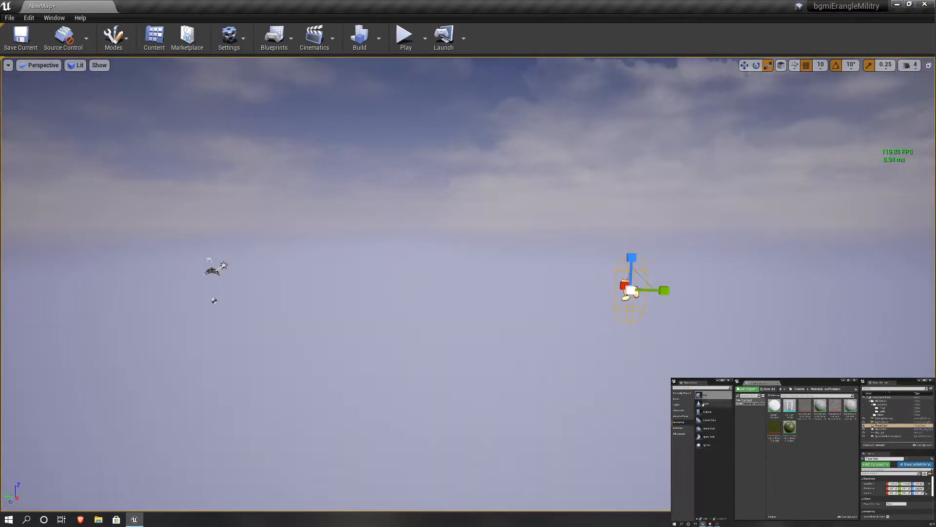
left_click_drag(705, 396, 427, 330)
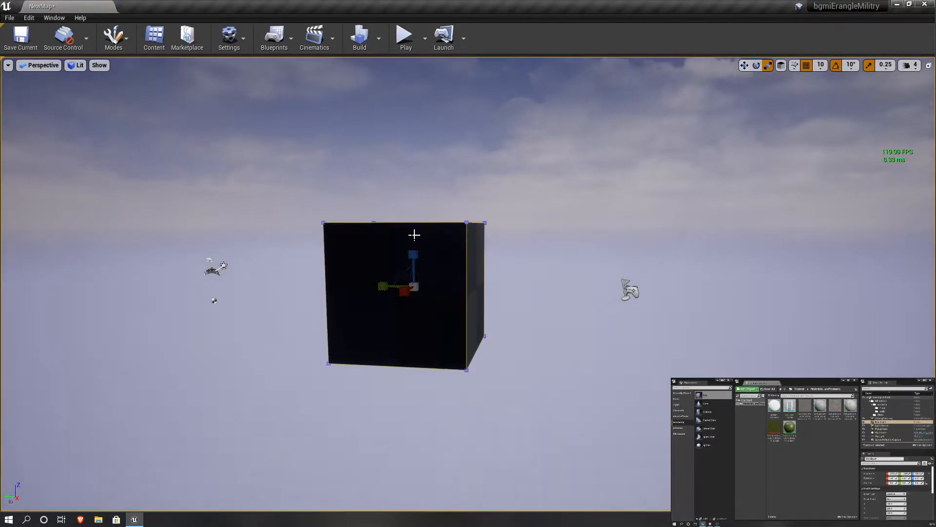
- Lower the box brush well below the player start
left_click(744, 65)
left_click_drag(413, 254, 415, 449)
key("q")
right_click_drag(415, 450, 419, 317)
left_click_drag(432, 239, 430, 392)
right_click_drag(618, 349, 473, 468)
key("e")
left_click_drag(574, 344, 566, 431)
right_click_drag(566, 432, 371, 483)
key("e")
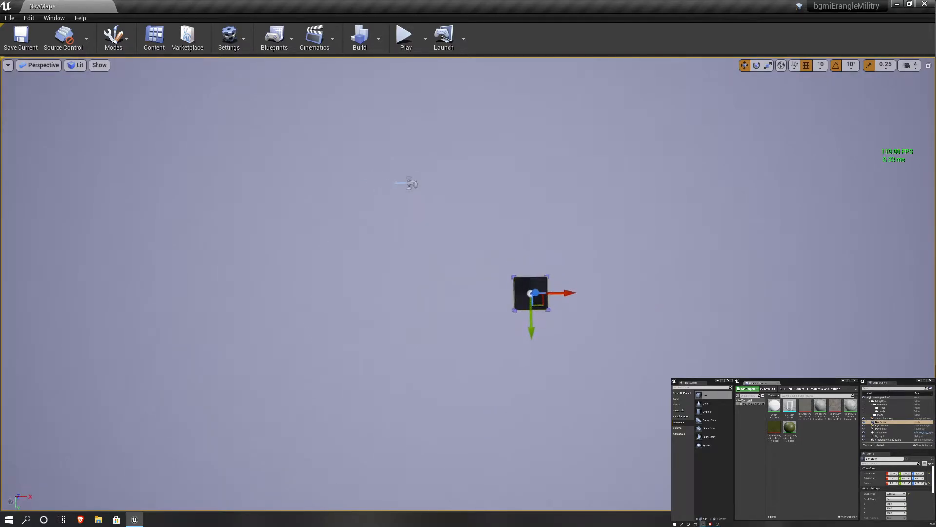
- Scale the box brush along its X and Y axes to make it a wide square
left_click(767, 66)
left_click_drag(529, 292, 732, 148)
key("ctrl+z")
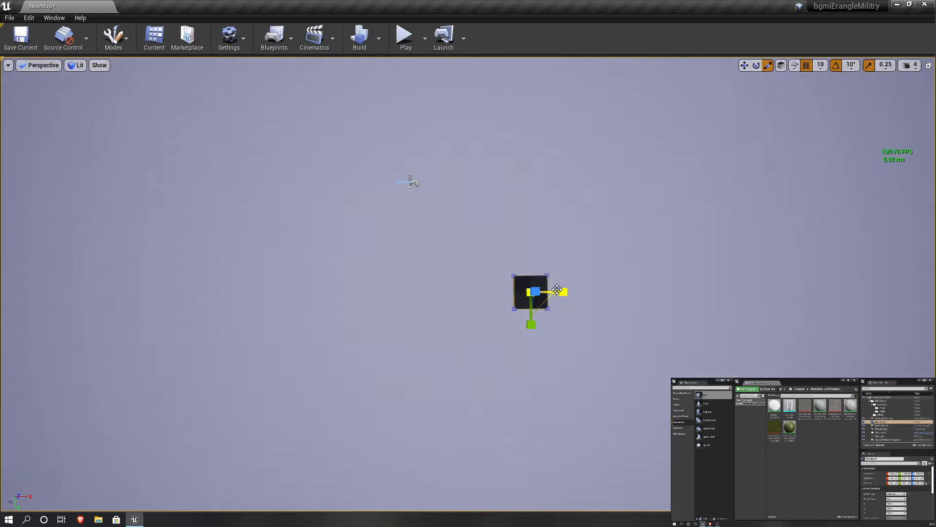
left_click_drag(563, 292, 649, 291)
mouse_move(480, 417)
right_mouse_down()
mouse_move(449, 416)
mouse_move(471, 412)
mouse_move(477, 390)
right_mouse_up()
key("s")
left_click_drag(481, 417, 478, 439)
- Flatten the enlarged box into a thin ground slab
mouse_move(478, 438)
right_mouse_down()
mouse_move(370, 439)
mouse_move(220, 341)
right_mouse_up()
key("w")
key("s")
mouse_move(468, 292)
right_mouse_down()
mouse_move(385, 316)
mouse_move(317, 312)
mouse_move(365, 288)
mouse_move(278, 292)
mouse_move(477, 284)
right_mouse_up()
key("q")
key("w")
left_click_drag(311, 222, 312, 283)
- Apply the grass material to the top of the ground slab
right_click_drag(312, 282, 249, 280)
key("s")
key("w")
right_click_drag(785, 305, 758, 325)
key("e")
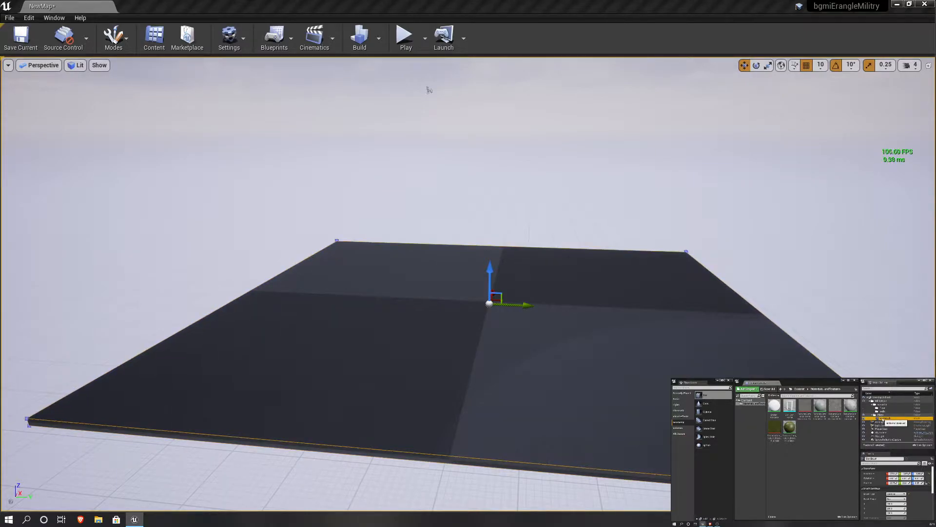
left_click_drag(789, 428, 622, 295)
- Duplicate the grass slab and place the copy edge to edge beside it
right_click_drag(622, 295, 716, 312)
key("s")
key("s")
left_click_drag(543, 198, 755, 198, "alt")
left_click(683, 343)
- Select both grass slabs and duplicate them to extend the ground into a row of four
left_click(669, 244)
left_click(585, 219)
left_click(668, 217)
left_click(580, 222, "ctrl")
left_click_drag(543, 200, 330, 256, "alt")
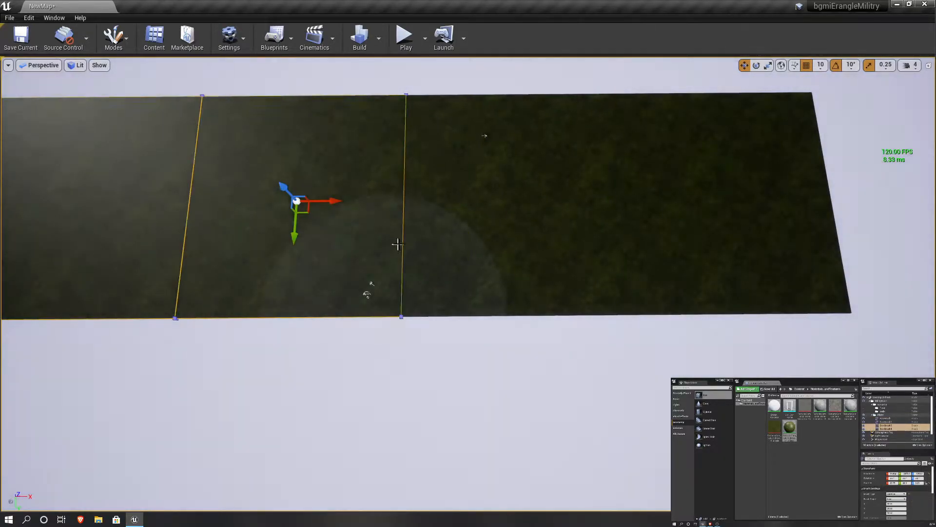
- Select the four grass slabs and duplicate them as an adjoining second row
left_click(524, 224, "ctrl")
left_click(738, 190, "ctrl")
left_click(352, 182, "ctrl")
left_click(138, 201, "ctrl")
left_click_drag(727, 227, 769, 472, "alt")
left_click(707, 299)
- Select all eight grass slabs and duplicate them alongside to form a four-by-four ground
mouse_move(707, 299)
right_mouse_down()
mouse_move(488, 300)
mouse_move(700, 299)
mouse_move(653, 323)
mouse_move(487, 323)
mouse_move(488, 341)
mouse_move(668, 322)
mouse_move(585, 312)
mouse_move(680, 305)
right_mouse_up()
key("s")
key("w")
key("s")
scroll(668, 323, "down", 3)
key("s")
key("s")
left_click(557, 138)
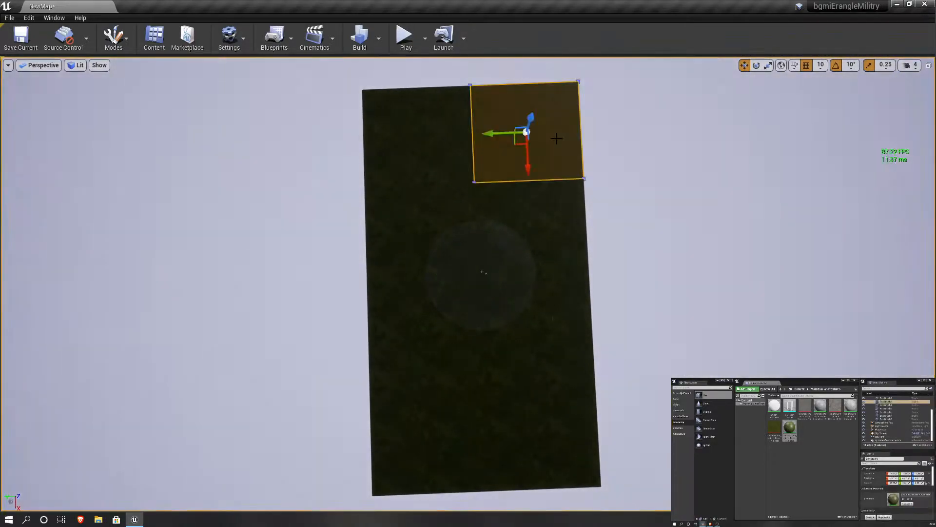
left_click(419, 130, "ctrl")
left_click(391, 243, "ctrl")
left_click(531, 232, "ctrl")
left_click(537, 307, "ctrl")
left_click(424, 336, "ctrl")
left_click(425, 439, "ctrl")
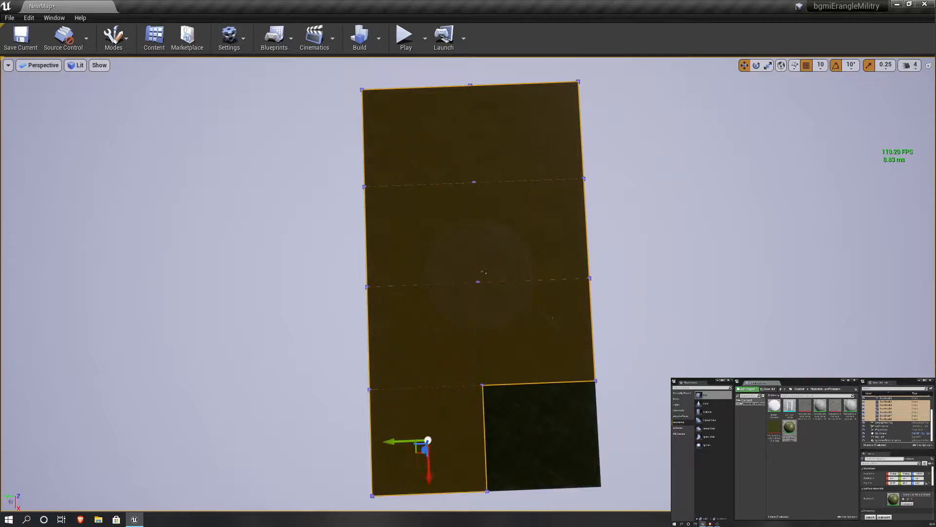
left_click(514, 427, "ctrl")
left_click_drag(515, 426, 205, 439, "alt")
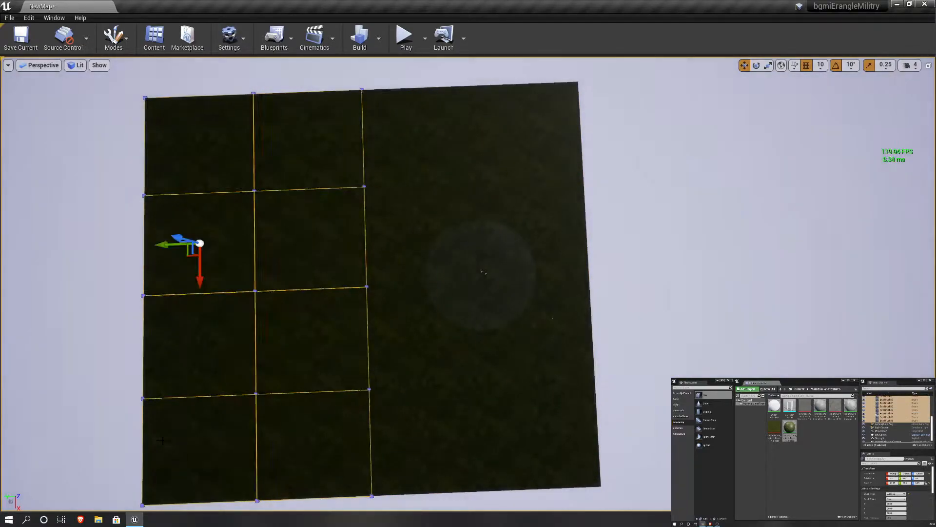
left_click(652, 355)
left_click(320, 432)
left_click(205, 429, "ctrl")
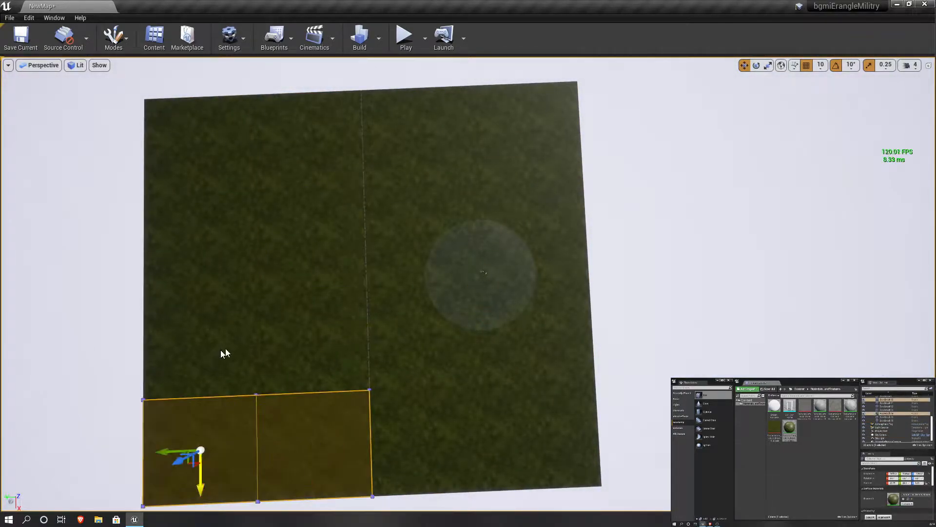
left_click(204, 242, "ctrl")
left_click(303, 151, "ctrl")
left_click(210, 149, "ctrl")
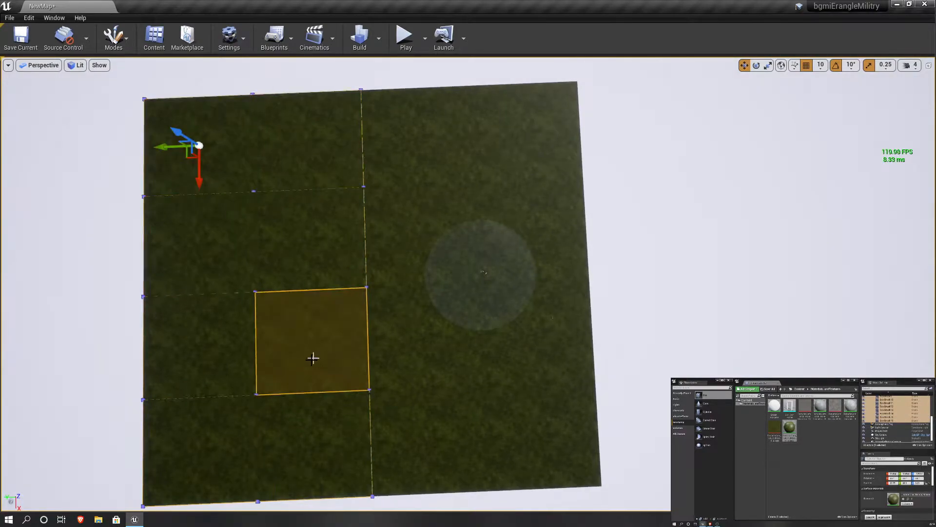
left_click(320, 426)
left_click(224, 425, "ctrl")
left_click(219, 349, "ctrl")
left_click(290, 331, "ctrl")
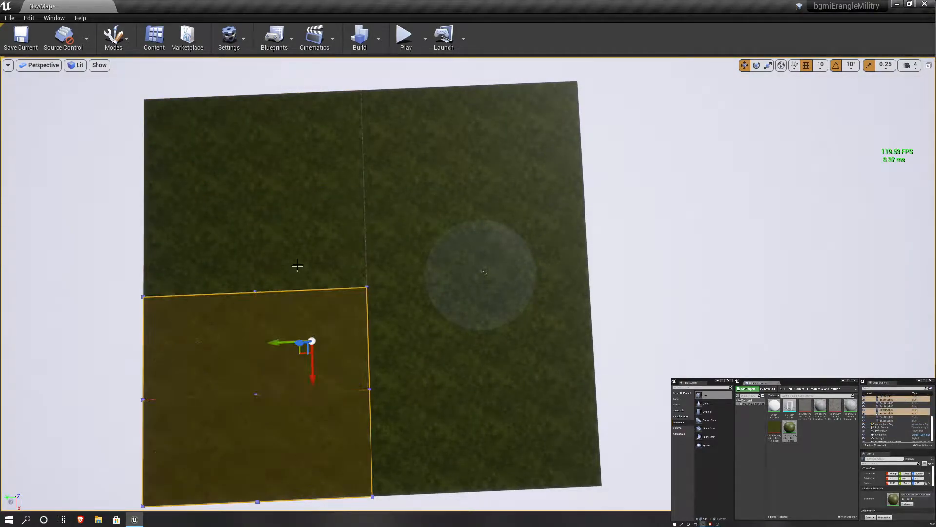
left_click(297, 263, "ctrl")
left_click(219, 239, "ctrl")
left_click(219, 148, "ctrl")
left_click(267, 141, "ctrl")
left_click(742, 218)
- Place a new box brush on the grass ground and raise it above the surface
mouse_move(742, 217)
right_mouse_down()
mouse_move(609, 217)
mouse_move(693, 166)
mouse_move(814, 166)
mouse_move(854, 181)
mouse_move(897, 181)
right_mouse_up()
key("w")
right_click_drag(692, 204, 819, 163)
key("s")
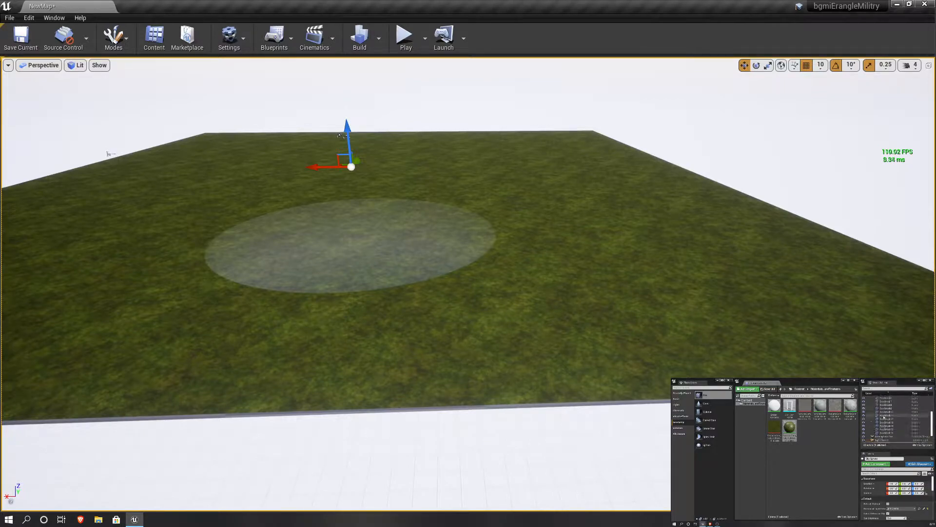
left_click(883, 407)
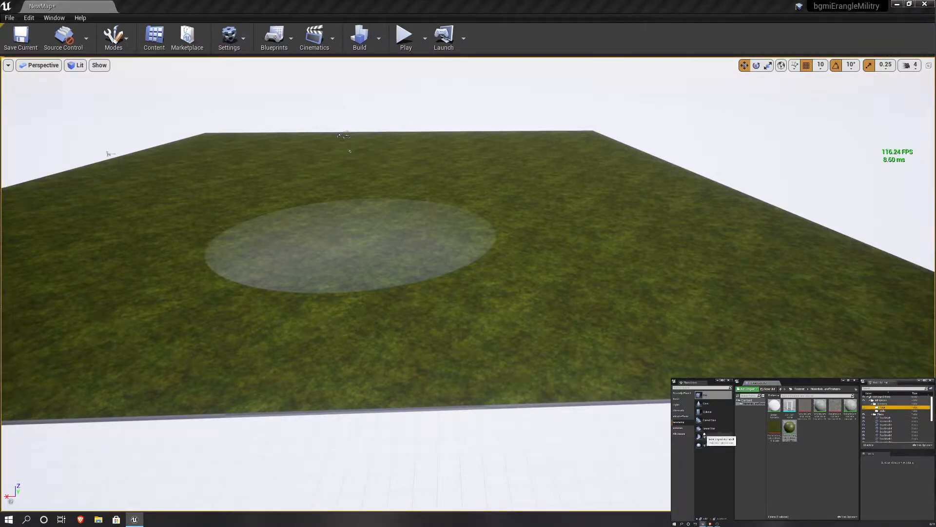
mouse_move(706, 396)
left_mouse_down()
mouse_move(598, 230)
mouse_move(606, 203)
left_mouse_up()
key("r")
key("w")
key("d")
right_click_drag(641, 226, 469, 222)
left_click(744, 65)
left_click_drag(612, 265, 629, 139)
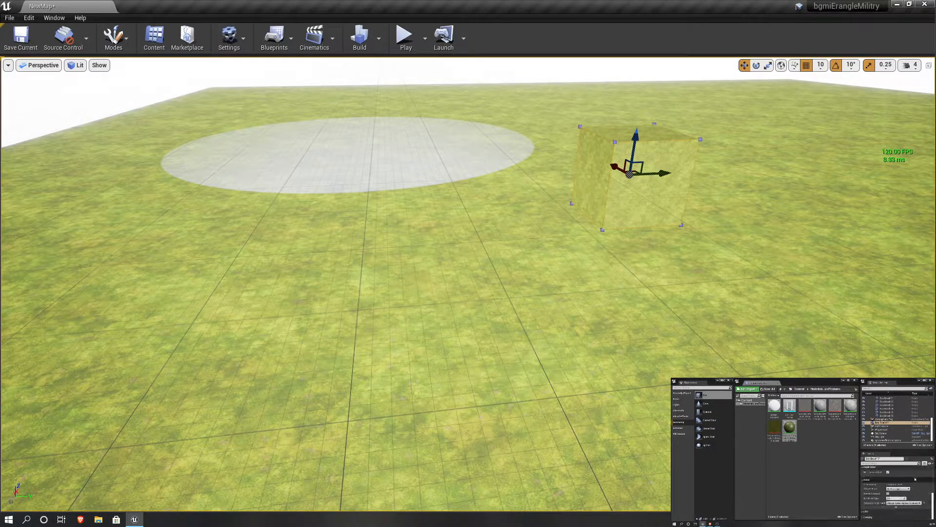
mouse_move(629, 140)
right_mouse_down()
mouse_move(570, 128)
mouse_move(454, 127)
right_mouse_up()
key("d")
right_click(832, 410)
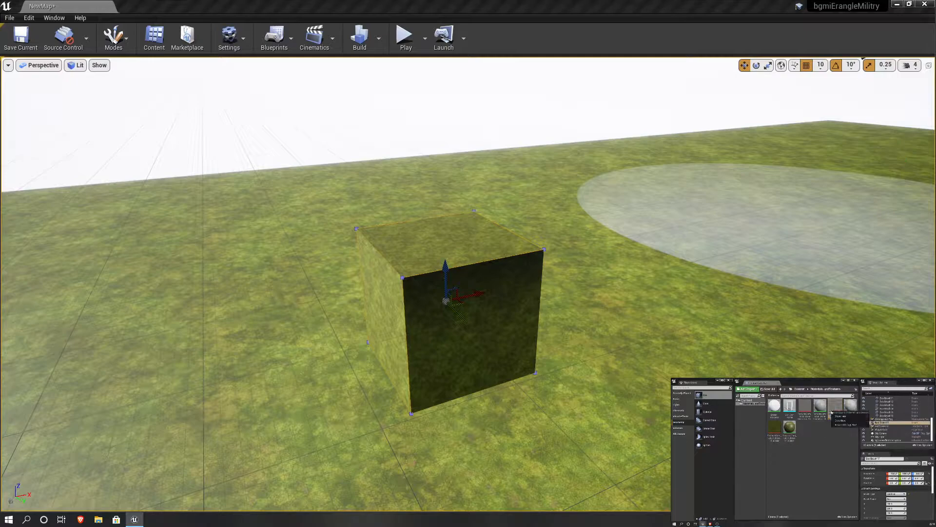
right_click(831, 407)
left_click(843, 411)
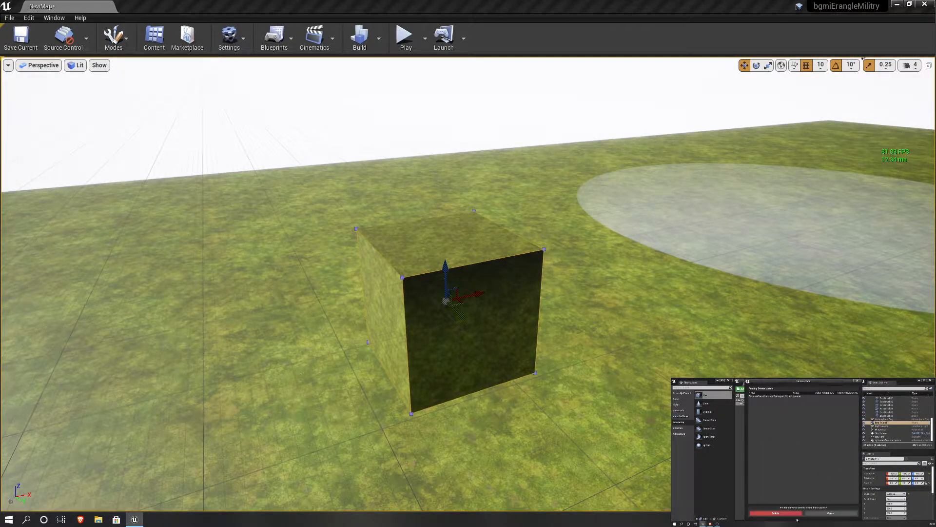
- Apply the concrete material to the front, top and adjacent side faces of the new box
left_click_drag(775, 429, 504, 296)
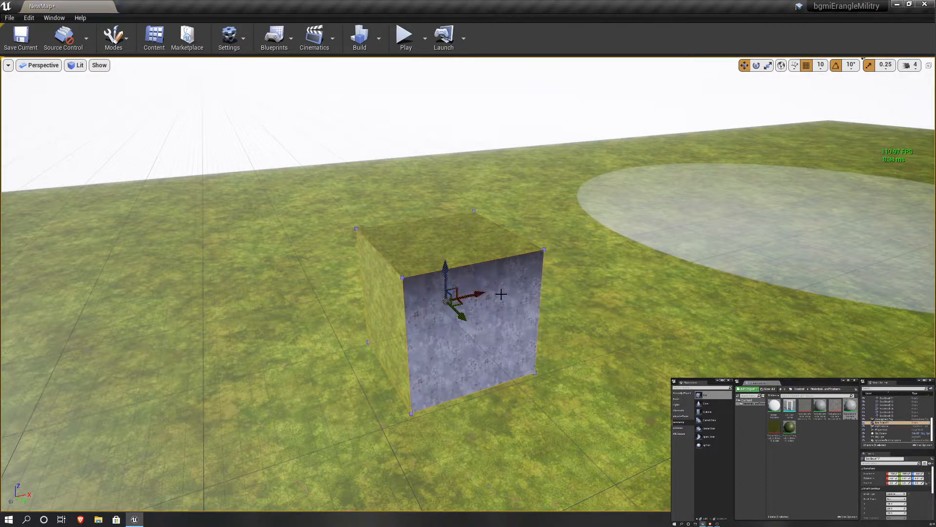
left_click_drag(850, 408, 410, 256)
left_click_drag(849, 408, 373, 317)
- Apply the concrete material to the box's underside and its remaining side faces
right_click_drag(373, 317, 439, 190)
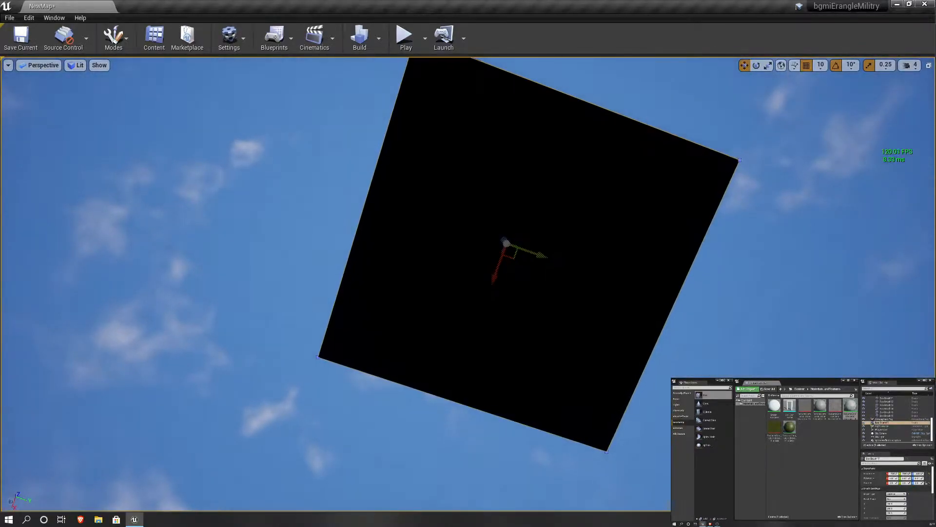
left_click_drag(853, 403, 403, 225)
right_click_drag(403, 225, 337, 334)
key("s")
key("d")
left_click_drag(850, 406, 364, 257)
right_click_drag(364, 257, 234, 264)
key("d")
key("e")
left_click_drag(850, 406, 564, 276)
- Reduce the concrete box's height to turn it into a low slab
key("d")
right_click_drag(564, 276, 273, 278)
key("d")
right_click_drag(468, 282, 292, 332)
left_click(767, 65)
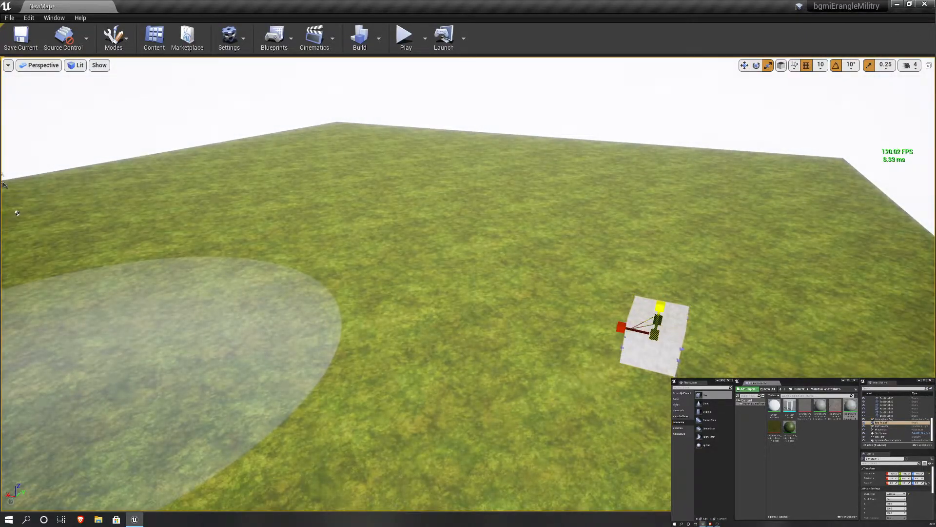
right_click_drag(741, 281, 610, 249)
key("d")
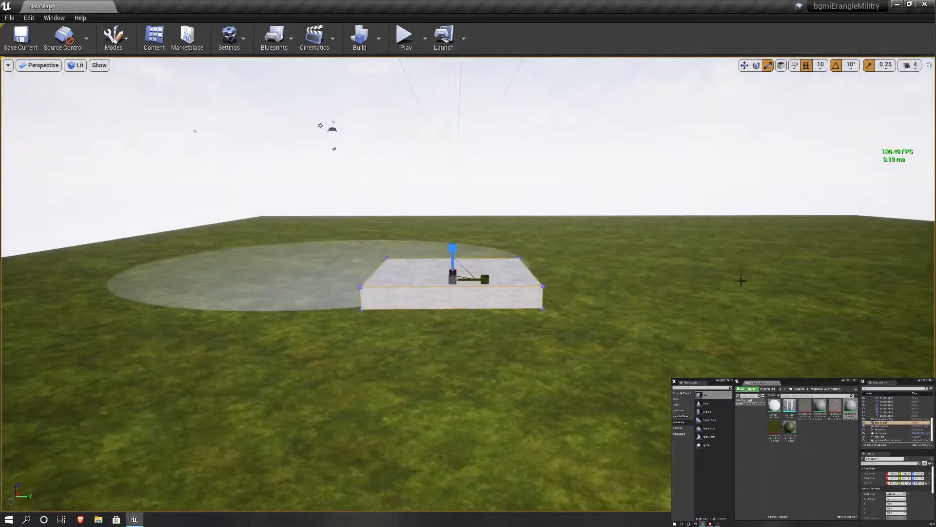
- Lower the concrete slab down onto the grass ground
key("d")
right_click_drag(470, 283, 263, 312)
left_click_drag(498, 190, 498, 257)
right_click_drag(508, 249, 508, 195)
key("q")
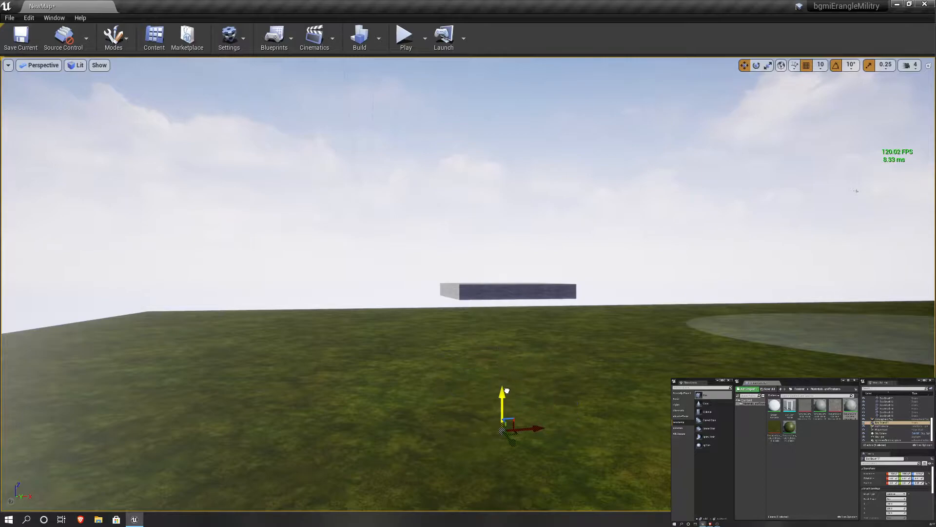
left_click_drag(506, 373, 506, 386)
- Scale the concrete slab along X and Y into a large, roughly square floor piece
right_click_drag(506, 386, 409, 512)
key("e")
left_click(768, 65)
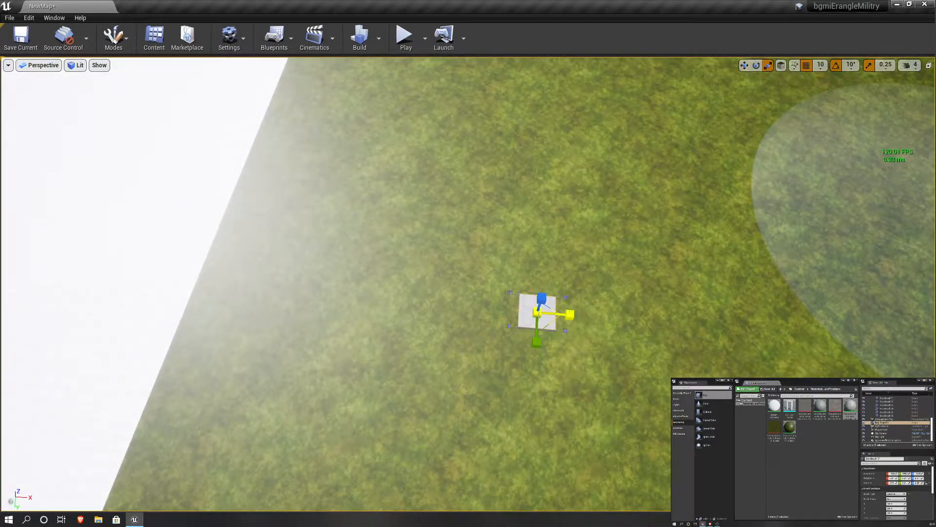
left_click_drag(569, 314, 497, 310)
left_click_drag(568, 316, 536, 351)
right_click_drag(537, 351, 570, 232)
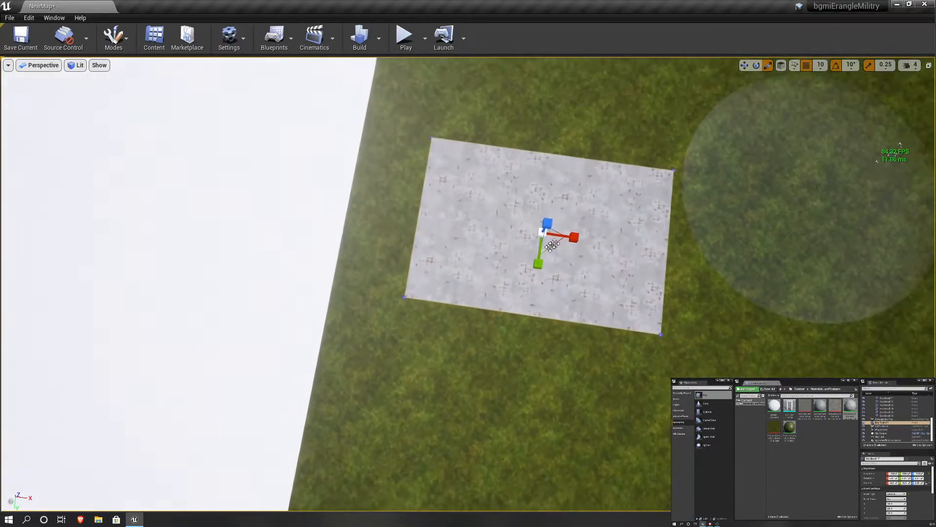
left_click_drag(538, 263, 537, 272)
left_click_drag(574, 237, 585, 238)
left_click_drag(538, 264, 536, 281)
- Move the concrete floor piece near the corner of the grass and duplicate it edge to edge along the Y axis
right_click_drag(585, 154, 390, 157)
key("s")
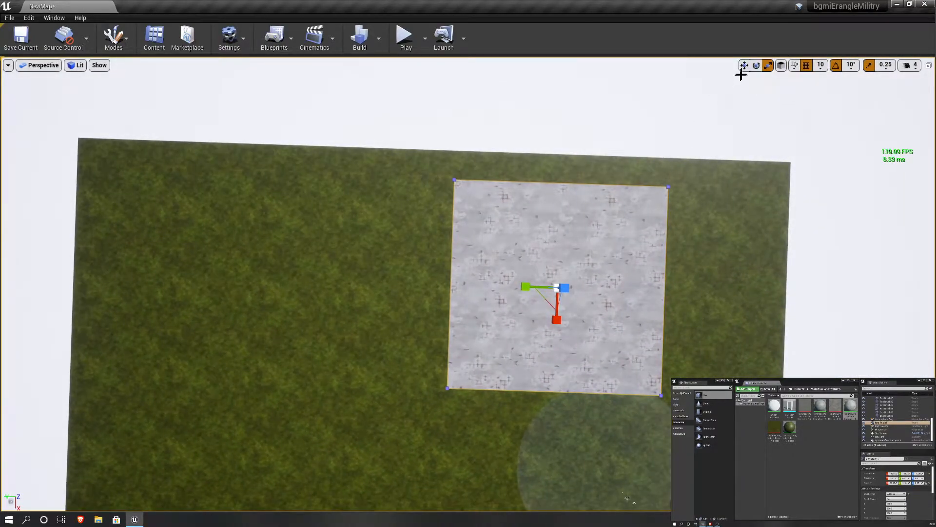
left_click_drag(531, 290, 620, 291)
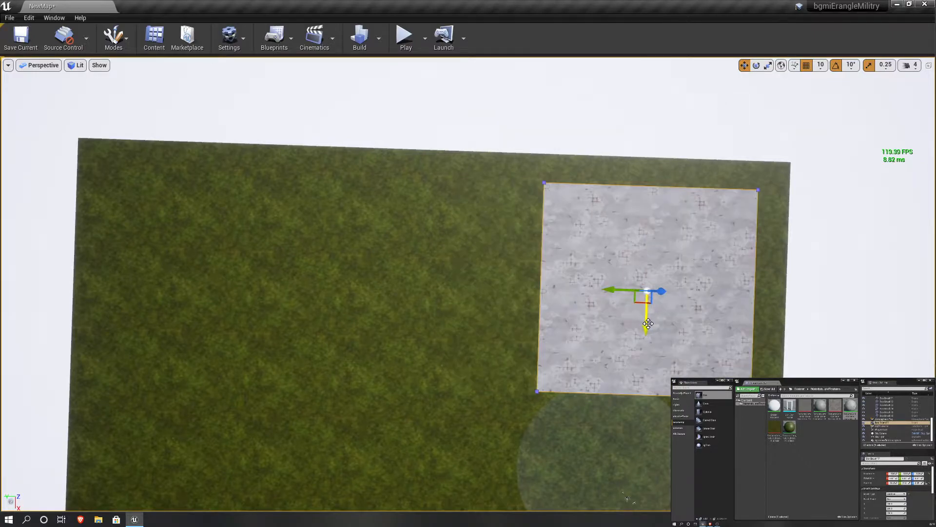
left_click_drag(649, 323, 649, 355)
left_click_drag(613, 321, 396, 320)
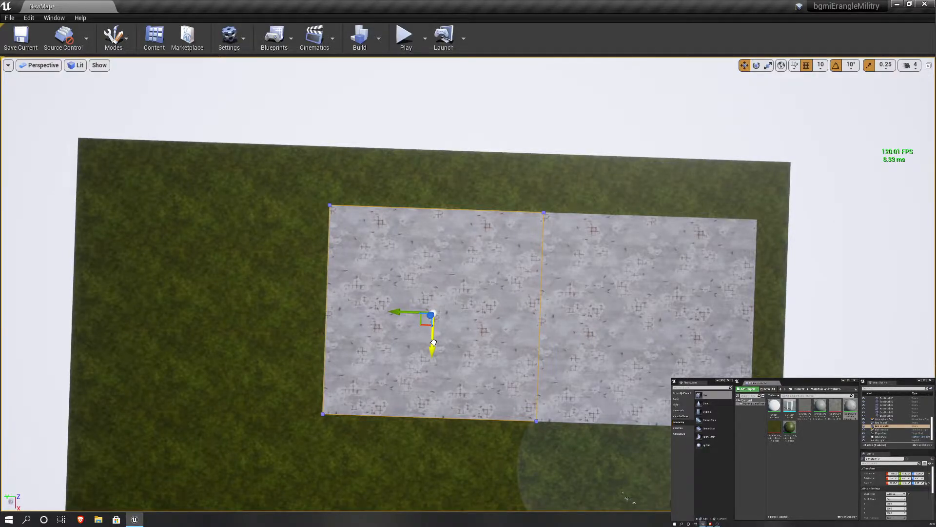
- Line up the concrete floor pieces and duplicate both edge to edge along the X axis to form a two-by-two floor
left_click_drag(433, 310, 433, 342)
mouse_move(434, 342)
right_mouse_down()
mouse_move(409, 343)
mouse_move(436, 342)
right_mouse_up()
scroll(436, 342, "down", 1)
right_click_drag(621, 480, 337, 419)
right_click_drag(468, 284, 771, 280)
left_click(524, 231, "ctrl")
left_click_drag(375, 238, 368, 351, "alt")
- Select the concrete floor brushes and organize them into a folder in the World Outliner
left_click(822, 320)
right_click_drag(736, 291, 746, 225)
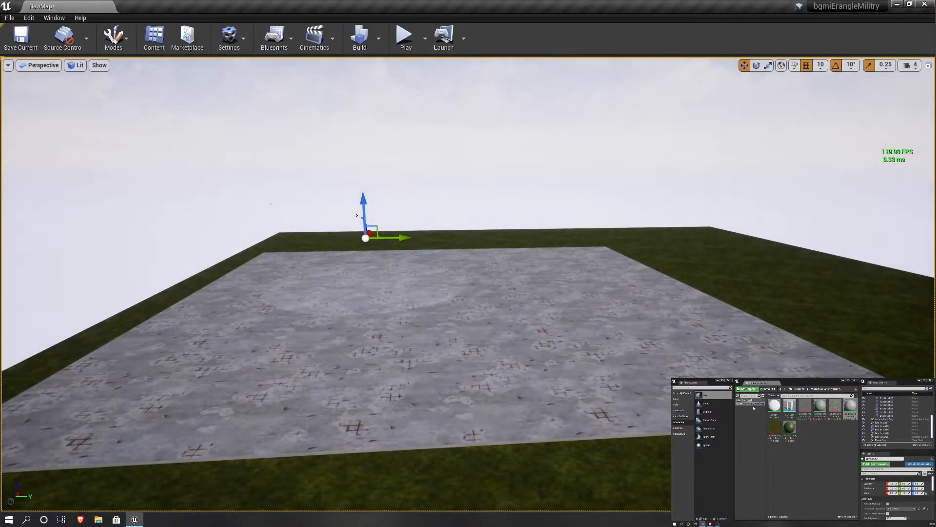
left_click(897, 418)
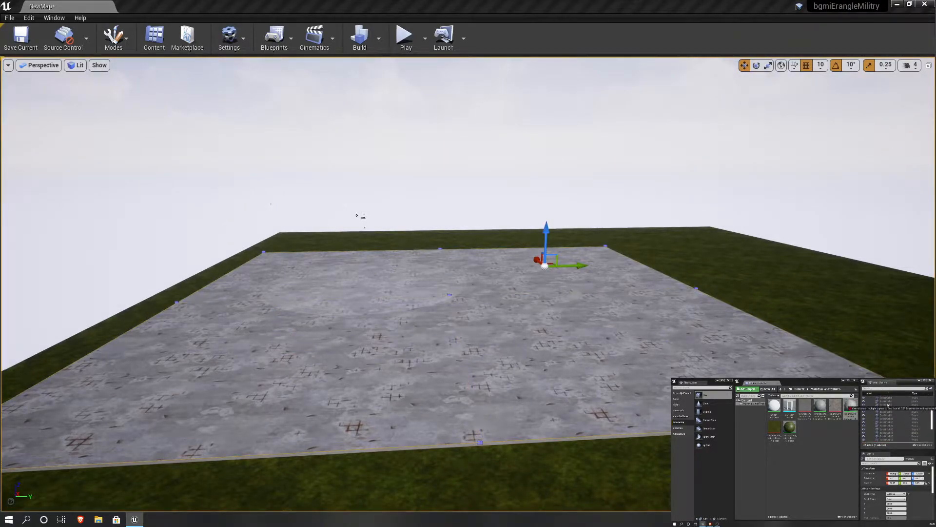
left_click(883, 418)
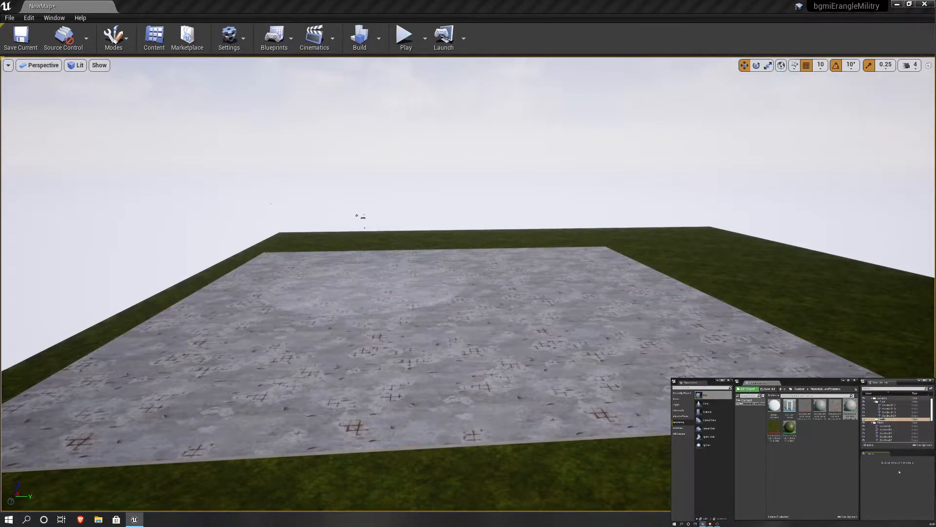
- Add a new box brush on the concrete floor and file it in its own outliner folder
mouse_move(705, 395)
left_mouse_down()
mouse_move(597, 52)
mouse_move(452, 265)
left_mouse_up()
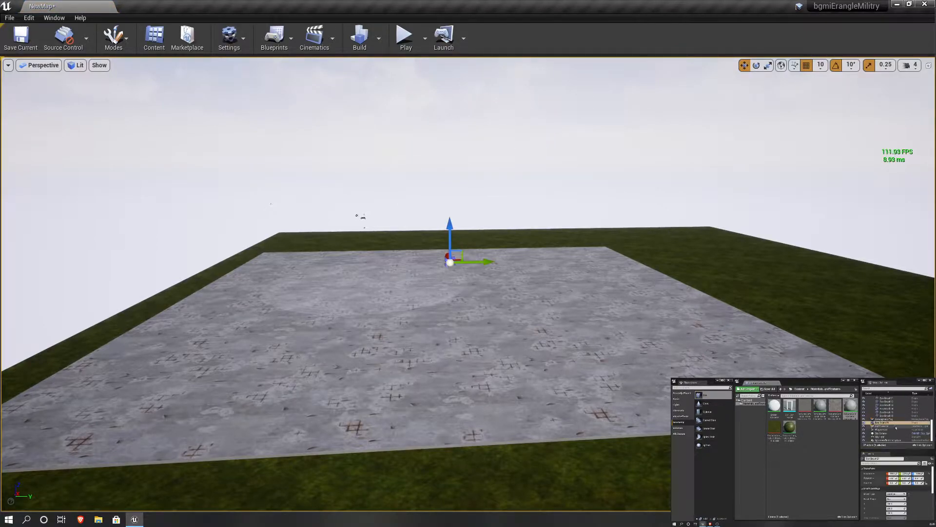
left_click_drag(882, 422, 889, 418)
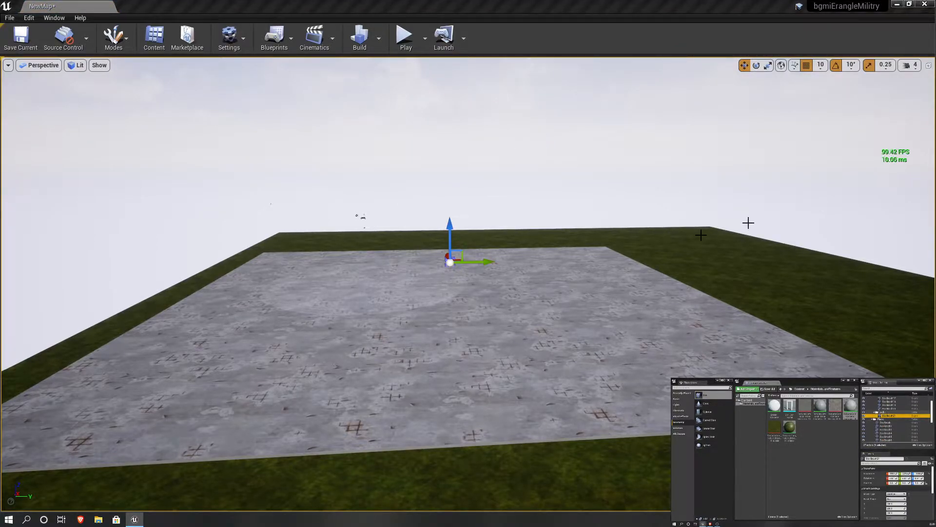
left_click(448, 275)
left_click(891, 415)
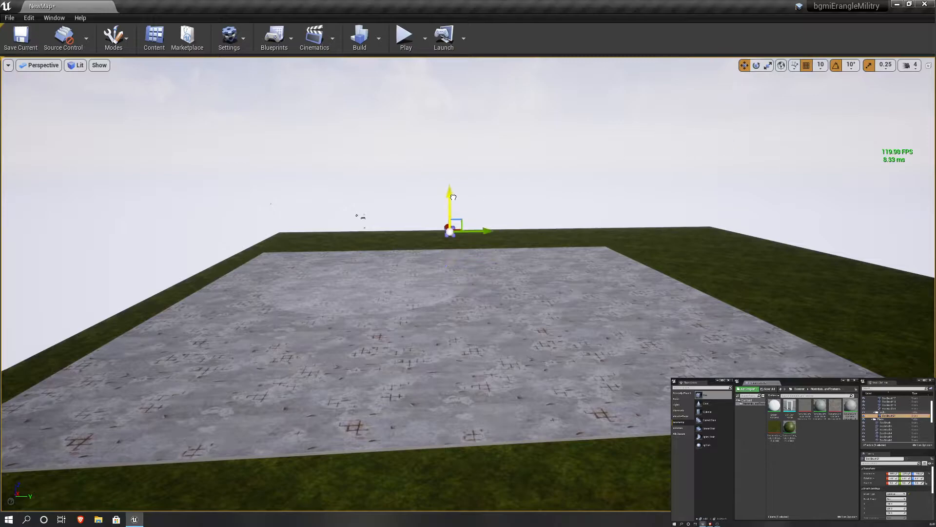
- Move the tall, thin concrete box across the floor to the slab's outer edge
mouse_move(524, 247)
right_mouse_down()
mouse_move(434, 258)
mouse_move(566, 246)
mouse_move(537, 251)
right_mouse_up()
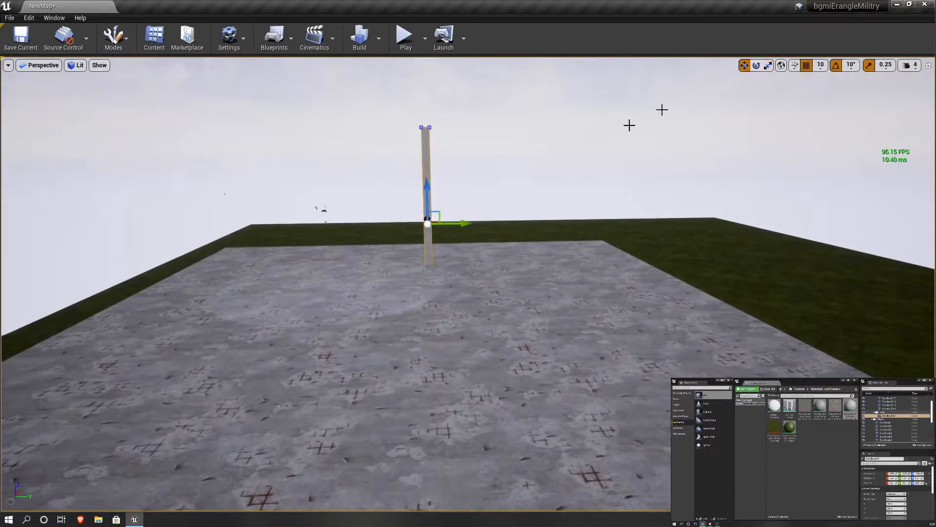
left_click_drag(381, 238, 288, 216)
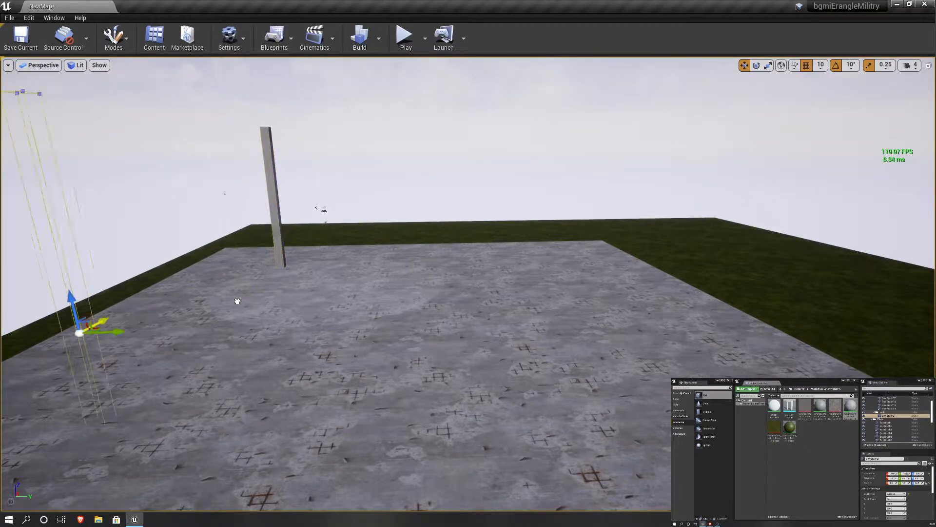
left_click_drag(245, 290, 236, 335)
right_click_drag(236, 335, 190, 385)
mouse_move(312, 323)
left_mouse_down()
mouse_move(558, 314)
mouse_move(637, 332)
left_mouse_up()
right_click_drag(637, 332, 637, 246)
key("s")
- Scale the tall box along Y into a wide concrete wall panel and adjust its height
left_click_drag(518, 374, 897, 370)
left_click_drag(498, 345, 498, 206)
right_click_drag(506, 418, 483, 357)
key("s")
left_click_drag(462, 322, 462, 353)
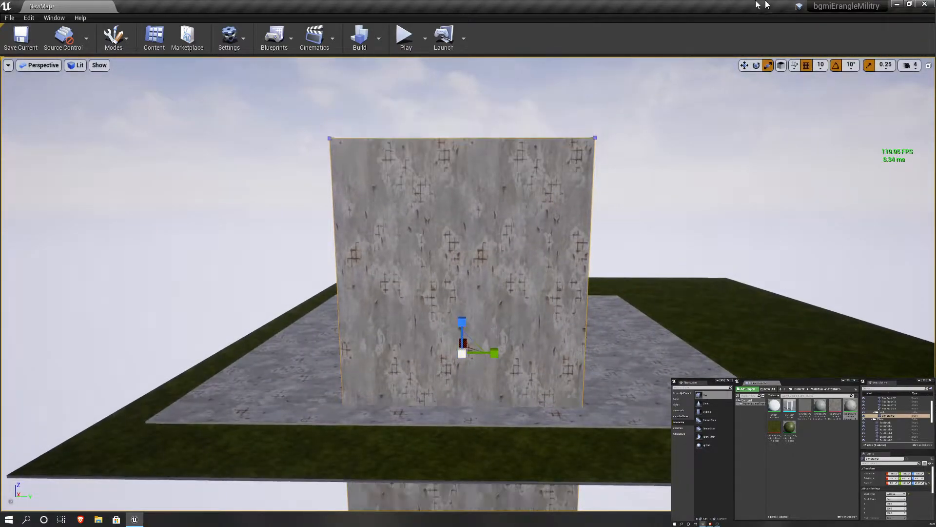
- Raise the concrete wall panel so that its lower part clears the ground
left_click_drag(472, 223, 463, 129)
left_click(458, 227)
mouse_move(463, 129)
right_mouse_down()
mouse_move(419, 163)
mouse_move(342, 180)
mouse_move(507, 170)
mouse_move(517, 141)
mouse_move(609, 157)
mouse_move(570, 147)
right_mouse_up()
scroll(623, 165, "up", 2)
right_click(622, 165)
- Increase the camera speed to 6 and shift the wall panel along Y to line it up with the floor's edge
left_click(856, 130)
left_click(913, 67)
right_click_drag(878, 154, 907, 158)
right_click_drag(661, 88, 660, 78)
left_click_drag(418, 204, 407, 248)
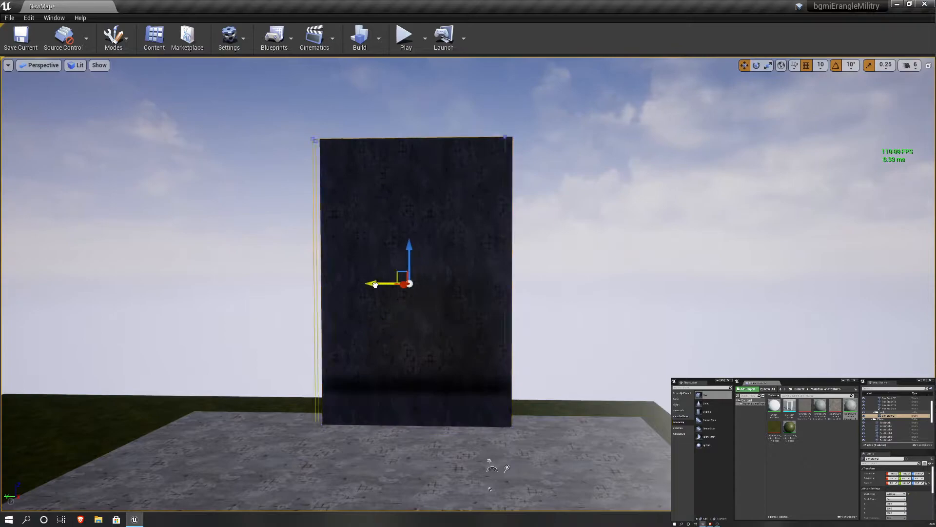
left_click_drag(243, 281, 236, 281)
right_click_drag(271, 286, 136, 293)
right_click_drag(780, 161, 795, 191)
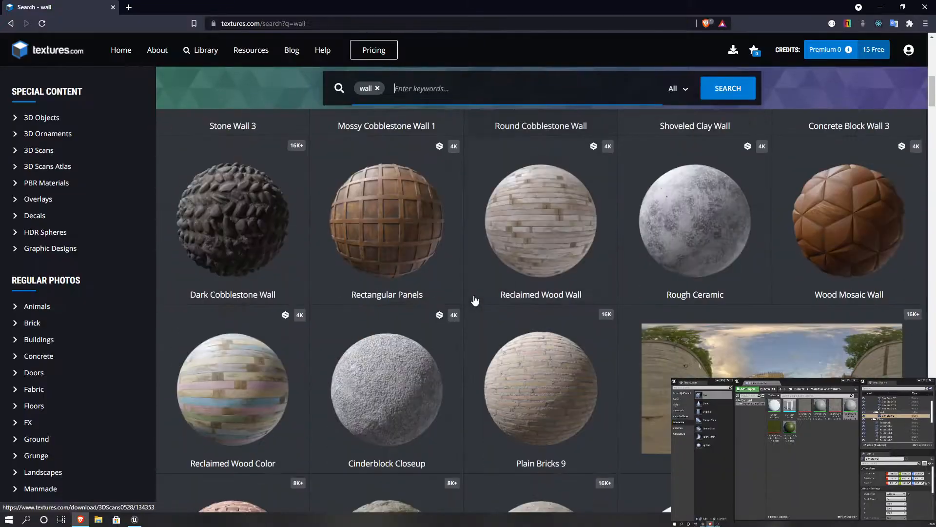
- Browse the wall search results on textures.com in the browser and get a red brick wall texture
scroll(481, 308, "down", 8)
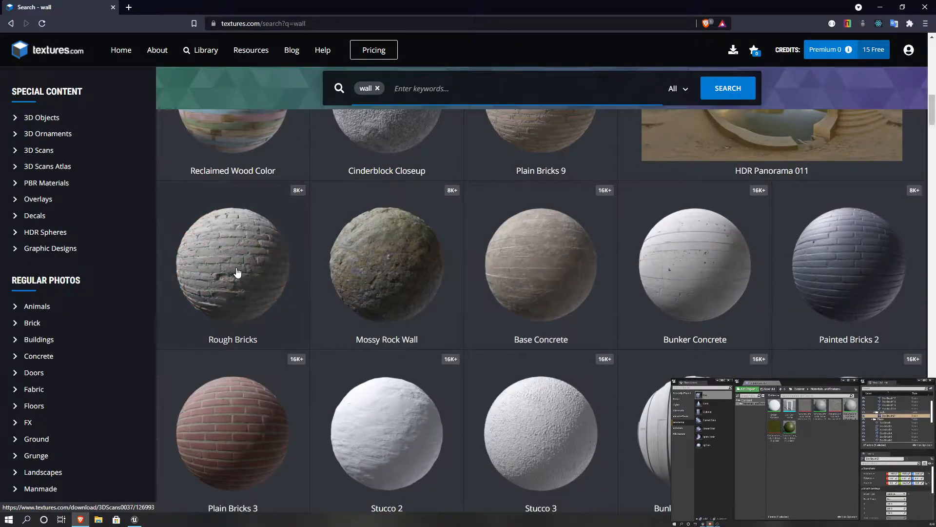
left_click(238, 273)
scroll(368, 292, "down", 7)
left_click(245, 317)
left_click(385, 250)
left_click(50, 500)
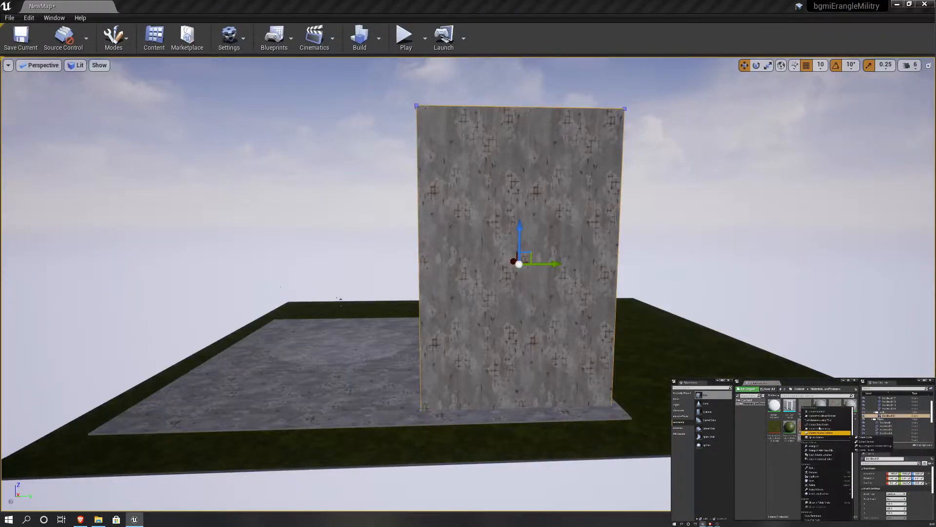
- Create a material from the imported brick texture and apply it to the faces of the wall panel
left_click_drag(820, 428, 569, 246)
right_click_drag(601, 267, 761, 267)
left_click_drag(820, 428, 532, 263)
right_click_drag(532, 263, 341, 273)
left_click_drag(820, 429, 523, 204)
right_click_drag(523, 205, 652, 224)
left_click_drag(820, 428, 573, 257)
right_click_drag(573, 257, 798, 153)
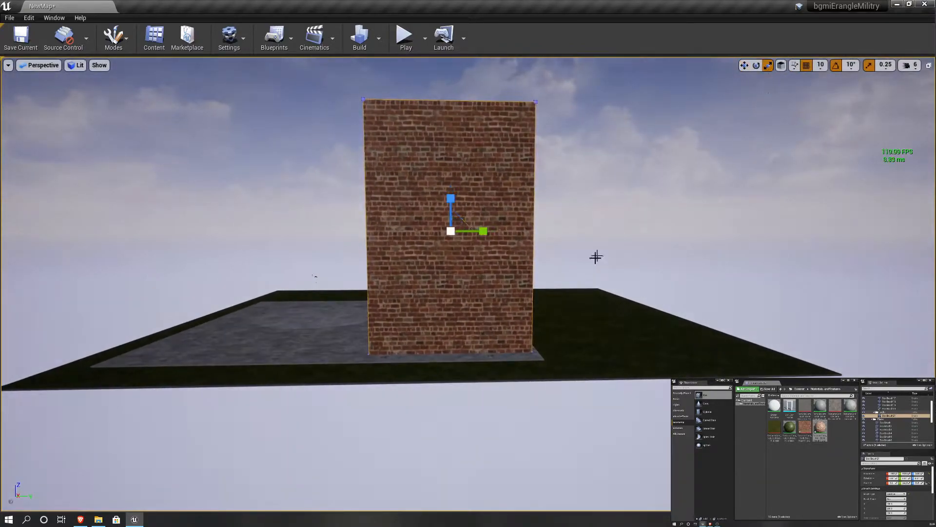
- Enlarge the brick wall and move it along Y until its end meets the floor's corner
left_click_drag(450, 198, 450, 188)
left_click(744, 65)
left_click_drag(465, 231, 426, 231)
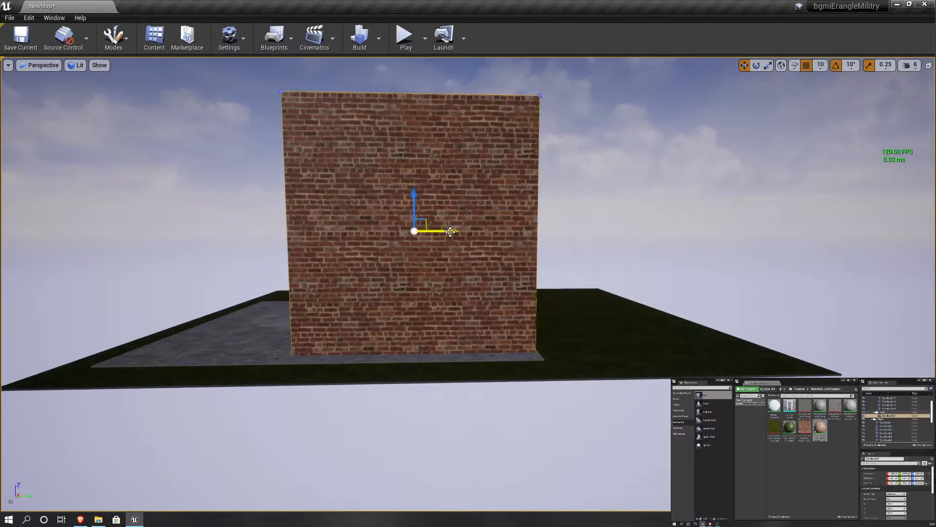
- Place a narrow subtractive box brush beside the brick wall for cutting a door opening
left_click(541, 413)
left_click(714, 482)
mouse_move(707, 396)
left_mouse_down()
mouse_move(427, 315)
mouse_move(363, 337)
left_mouse_up()
mouse_move(581, 374)
right_mouse_down()
mouse_move(546, 322)
mouse_move(537, 276)
right_mouse_up()
key("r")
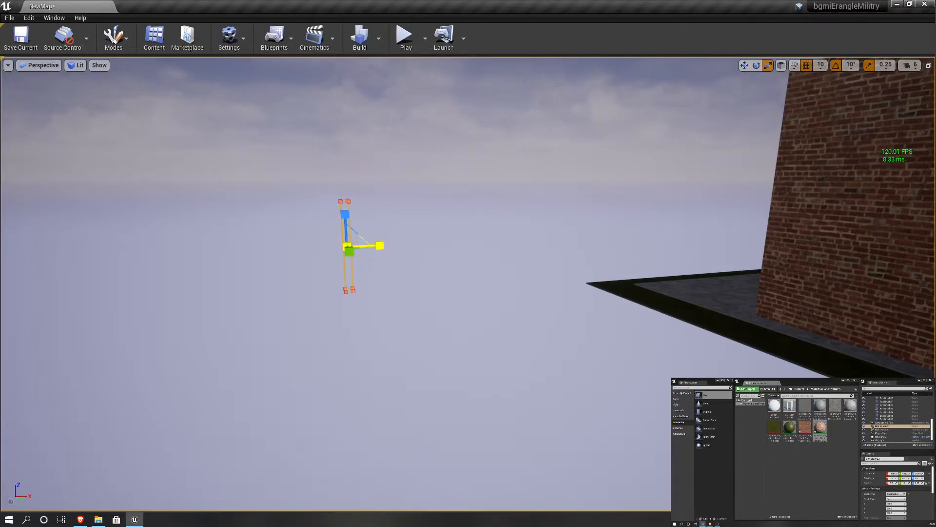
right_click_drag(334, 228, 427, 205)
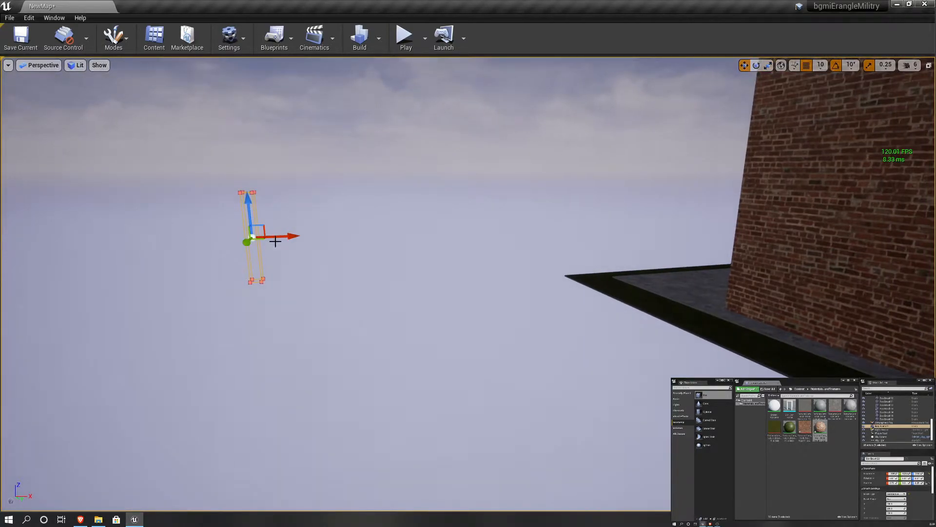
right_click_drag(589, 346, 722, 346)
- Move the subtractive brush along X into the brick wall, lower it and scale it taller
left_click_drag(533, 243, 588, 243)
left_click_drag(560, 205, 559, 233)
right_click_drag(559, 233, 331, 208)
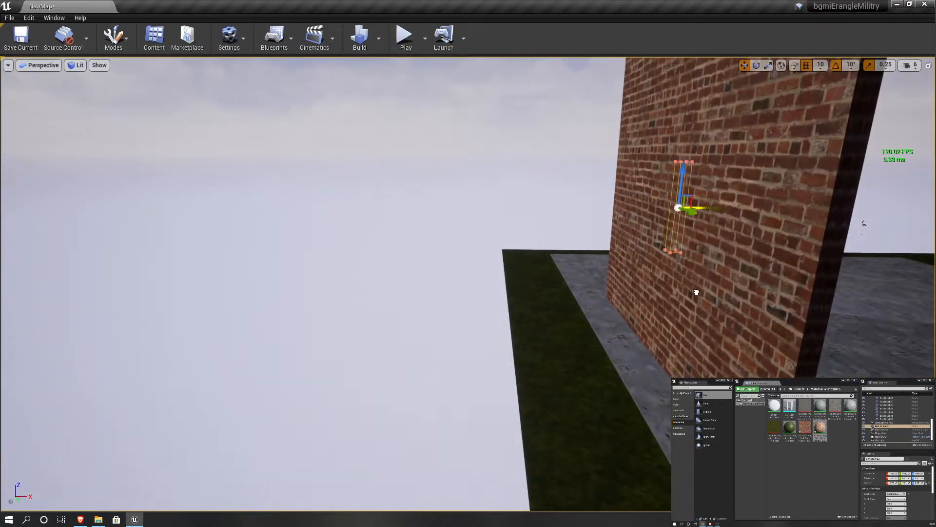
left_click_drag(722, 288, 722, 289)
mouse_move(722, 288)
right_mouse_down()
mouse_move(609, 288)
mouse_move(692, 288)
mouse_move(722, 278)
mouse_move(733, 315)
mouse_move(854, 297)
mouse_move(878, 273)
mouse_move(878, 244)
right_mouse_up()
left_click(767, 65)
mouse_move(437, 244)
left_mouse_down()
mouse_move(451, 237)
mouse_move(449, 224)
left_mouse_up()
right_click_drag(449, 225, 243, 240)
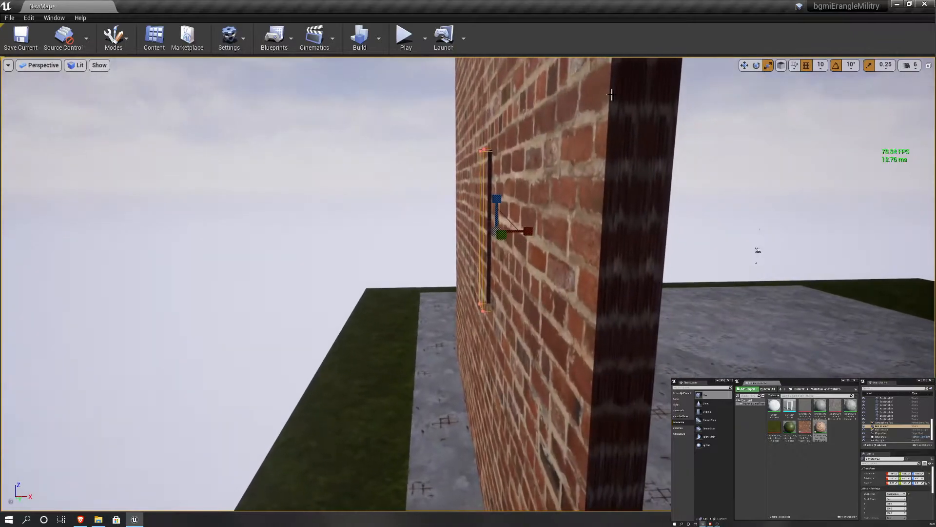
- Shift the subtractive brush along X until it cuts completely through the brick wall
mouse_move(540, 233)
right_mouse_down()
mouse_move(458, 239)
mouse_move(532, 215)
mouse_move(517, 236)
right_mouse_up()
key("e")
right_click_drag(653, 190, 653, 230)
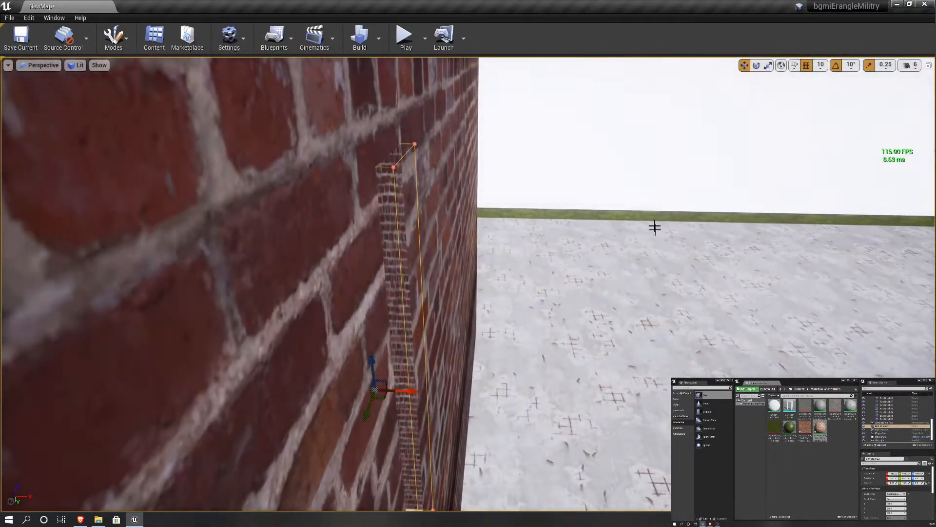
left_click_drag(407, 390, 425, 391)
key("f")
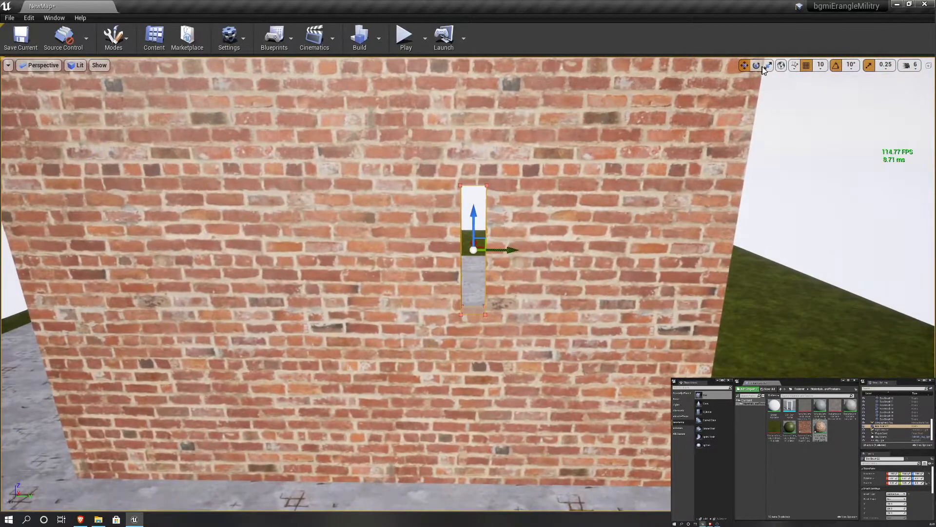
- Widen the cut-out along Y and lower it to floor level to form a doorway
mouse_move(506, 250)
left_mouse_down()
mouse_move(466, 216)
mouse_move(473, 181)
left_mouse_up()
right_click_drag(556, 247, 572, 233)
key("s")
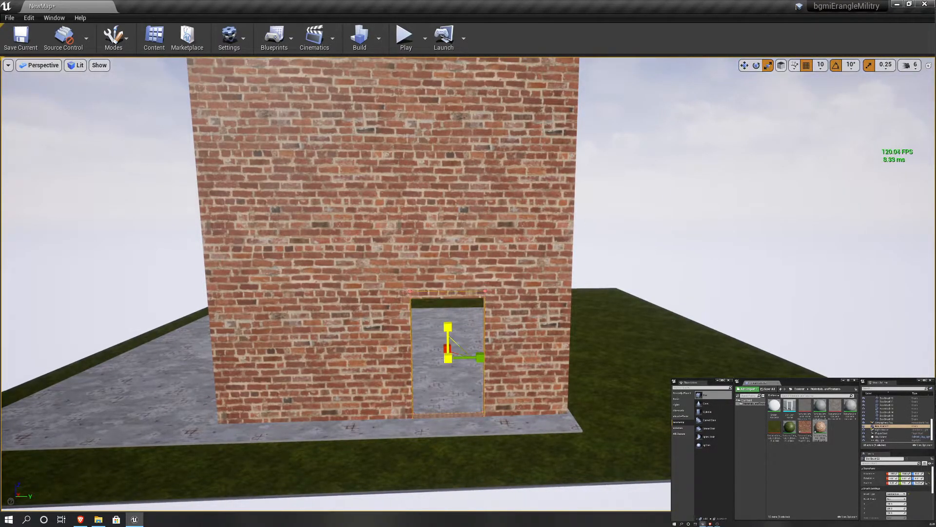
- Place the white door frame mesh on the concrete floor behind the wall and scale it up
left_click_drag(789, 409, 462, 322)
right_click_drag(461, 322, 597, 348)
key("w")
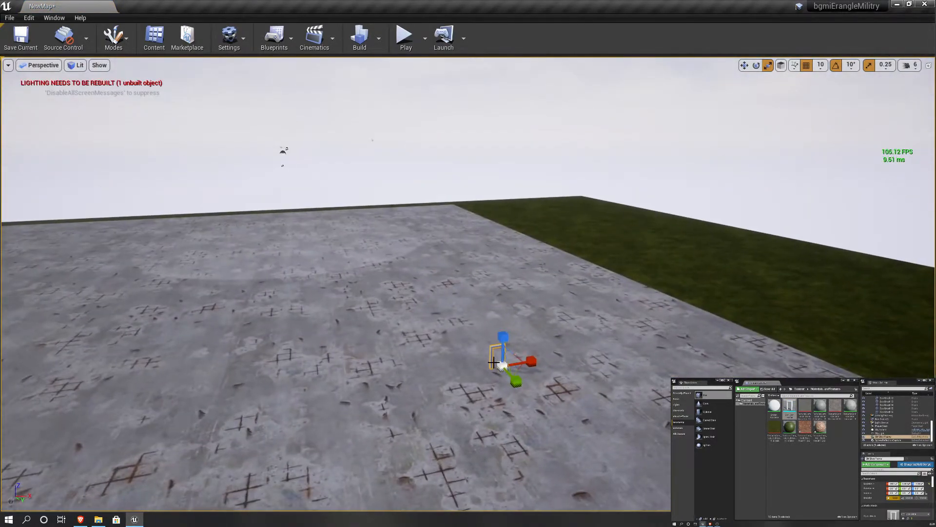
left_click_drag(507, 363, 628, 128)
left_click_drag(517, 347, 544, 376)
left_click(745, 65)
- Move the door frame across the floor into the doorway of the brick wall
mouse_move(300, 368)
right_mouse_down()
mouse_move(439, 368)
mouse_move(300, 368)
right_mouse_up()
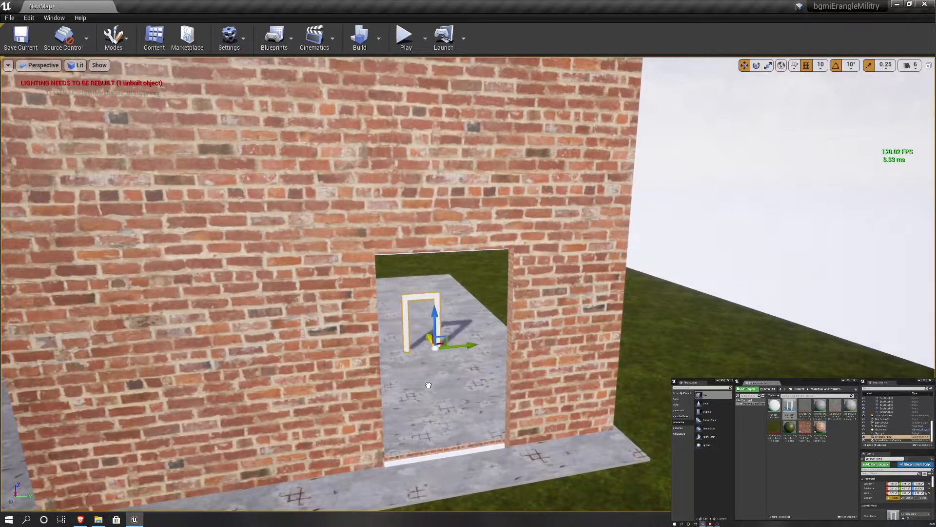
left_click_drag(425, 376, 475, 492)
right_click_drag(476, 492, 512, 341)
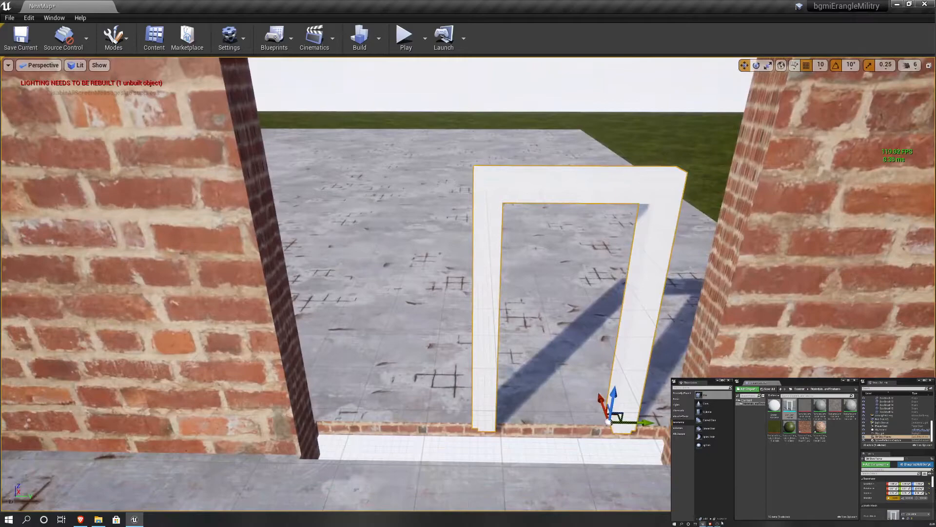
- Raise the subtractive doorway brush slightly and apply the concrete material to the threshold surfaces
left_click(885, 419)
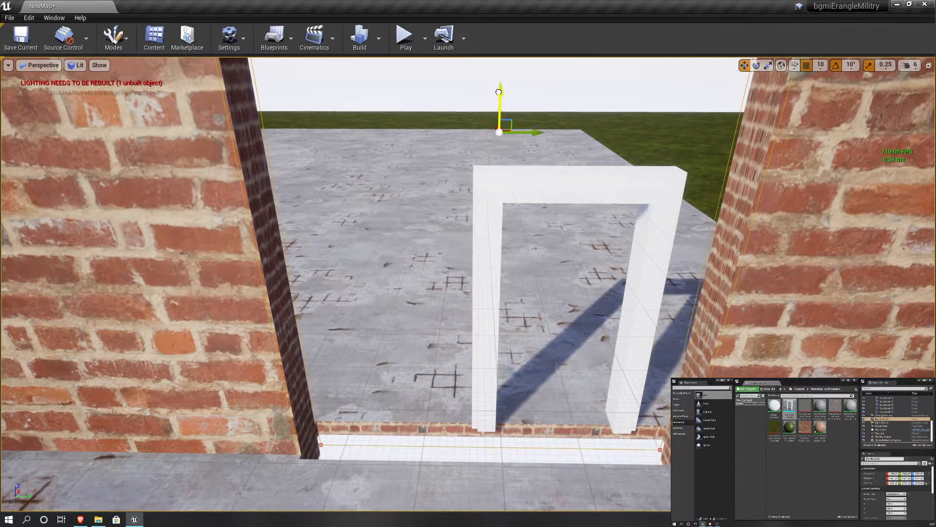
left_click_drag(495, 66, 494, 61)
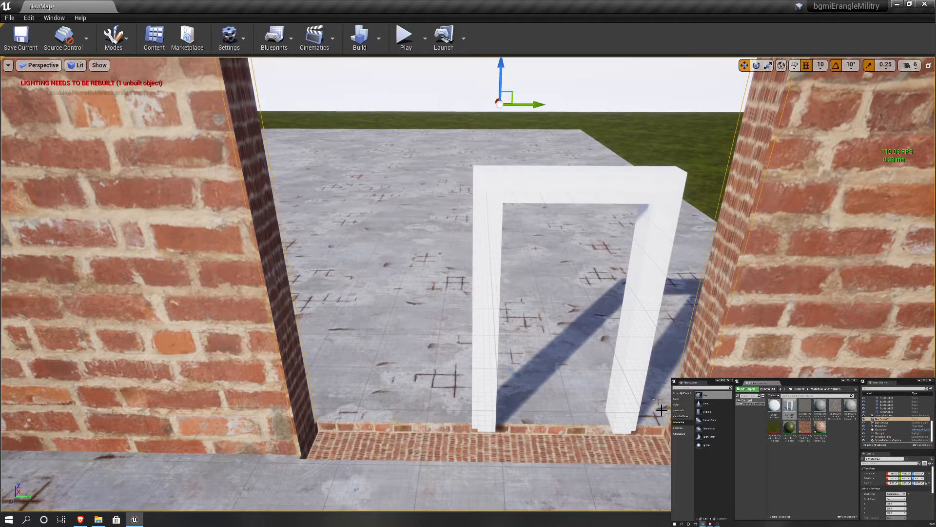
left_click_drag(835, 405, 399, 453)
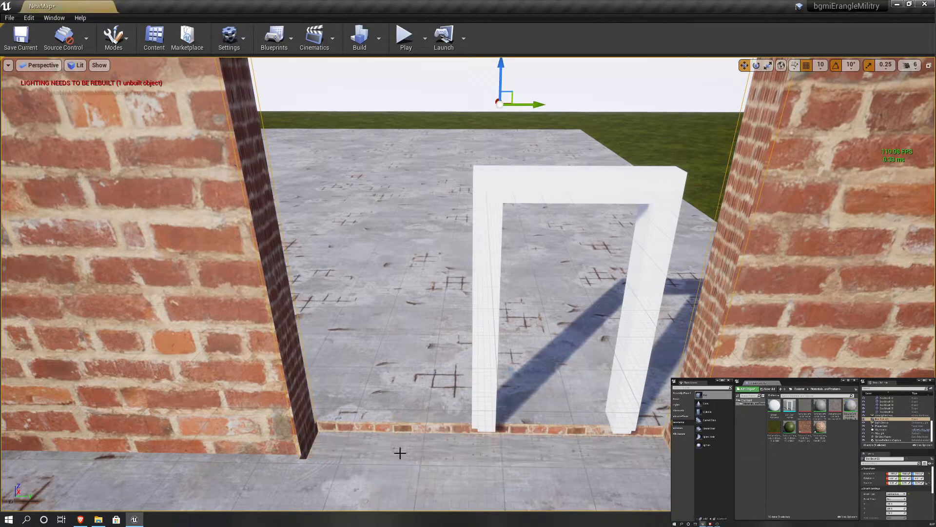
left_click_drag(850, 408, 343, 425)
right_click_drag(539, 470, 683, 474)
- Reselect the subtractive doorway brush and adjust its height against the floor
left_click(885, 419)
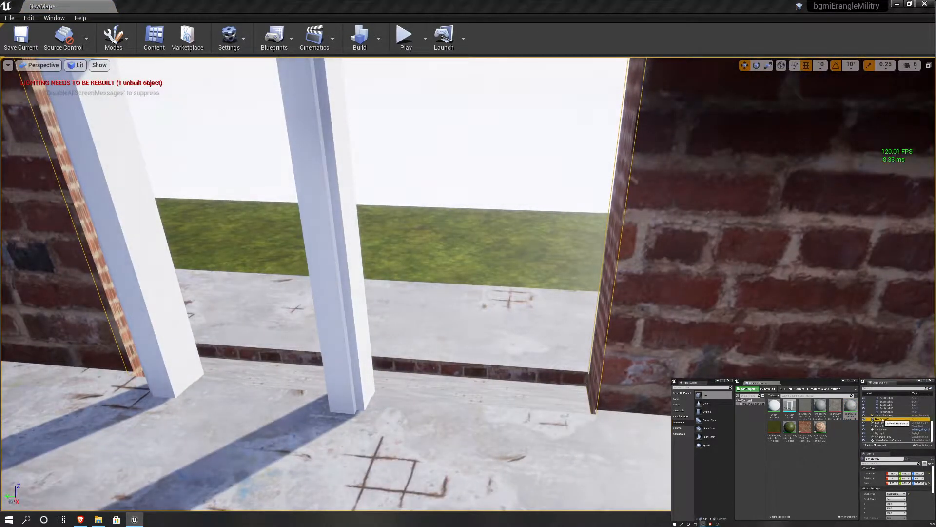
right_click_drag(784, 108, 784, 110)
key("s")
key("s")
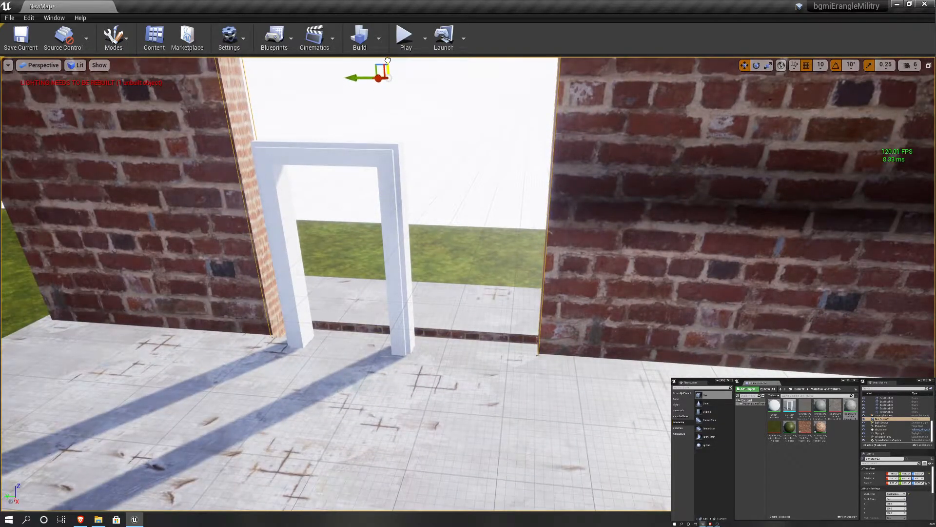
- Scale the white door frame to fill the width and height of the doorway
key("w")
right_click_drag(509, 175, 819, 244)
key("s")
right_click_drag(561, 341, 560, 225)
key("q")
key("e")
left_click(503, 292)
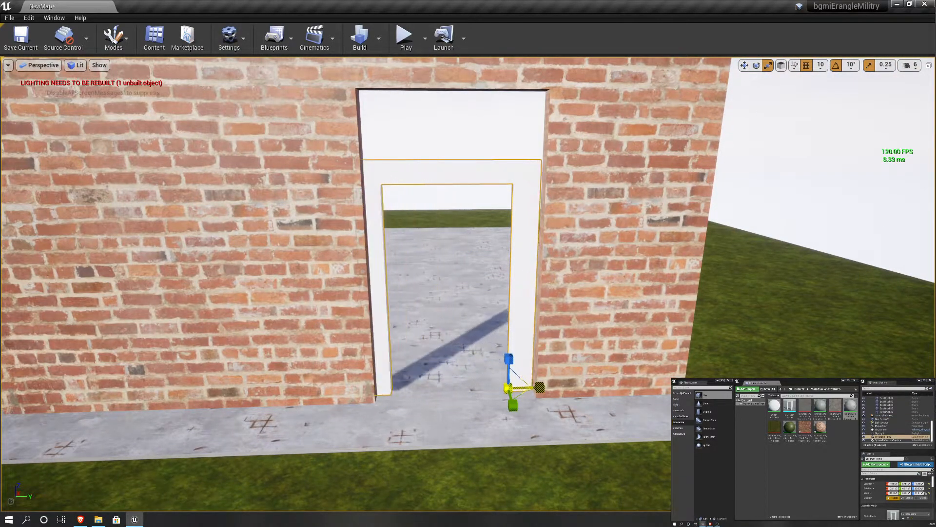
key("d")
right_click_drag(525, 373, 651, 219)
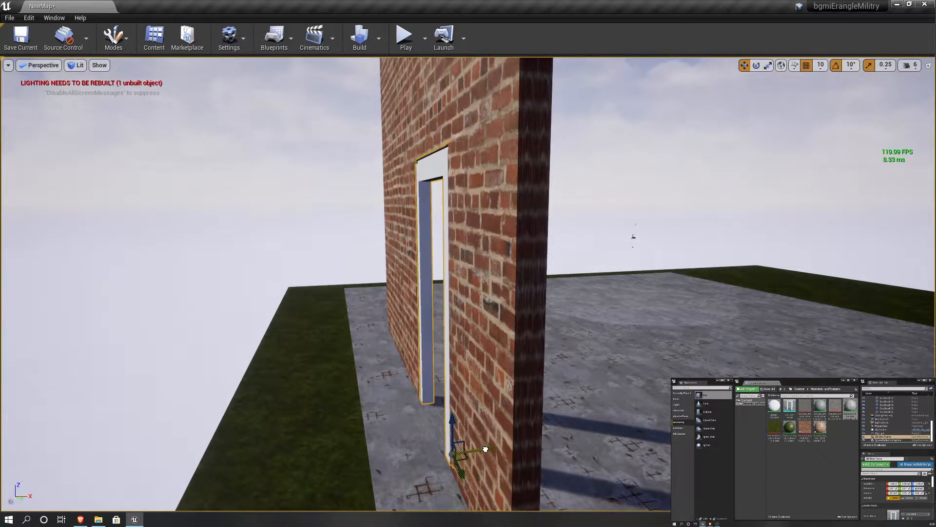
- Move the door frame along X so that it sits within the thickness of the brick wall
key("d")
mouse_move(483, 450)
right_mouse_down()
mouse_move(502, 434)
mouse_move(390, 429)
mouse_move(585, 419)
right_mouse_up()
key("w")
key("a")
key("d")
- Select the brick wall and adjust its thickness along the X axis to suit the door frame
left_click(402, 181)
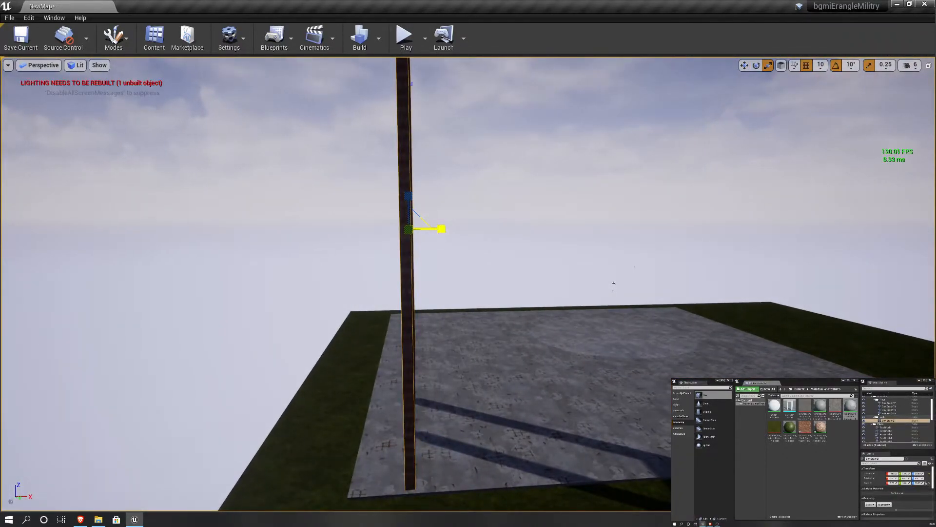
key("w")
right_click_drag(472, 247, 409, 310)
key("a")
key("d")
key("s")
- Select the door frame again and fine-tune its position along X within the doorway
left_click(432, 143)
key("s")
key("a")
key("w")
key("d")
key("s")
key("a")
key("d")
left_click_drag(391, 278, 394, 278)
key("a")
right_click_drag(395, 278, 439, 312)
key("w")
key("d")
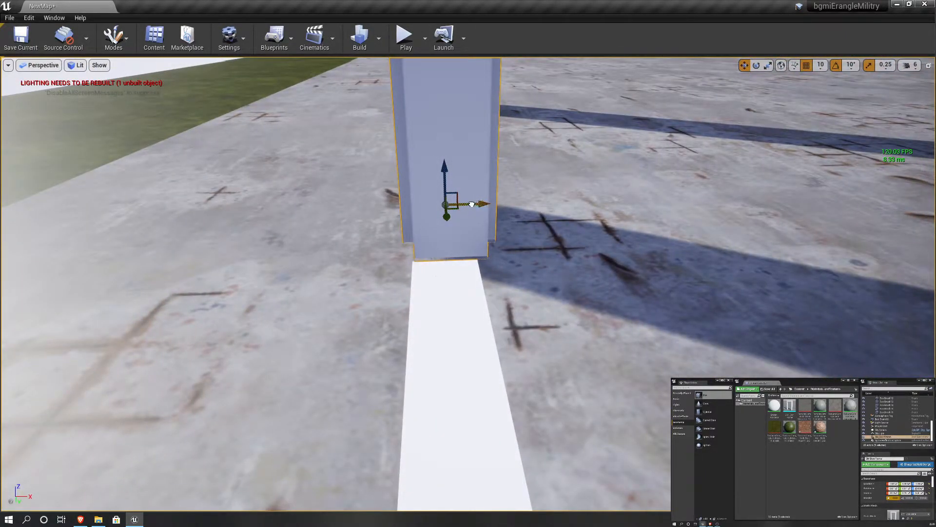
- Examine the fit of the door frame in the brick wall up close and from outside
right_click_drag(469, 205, 585, 190)
key("s")
key("a")
mouse_move(469, 264)
right_mouse_down()
mouse_move(205, 239)
mouse_move(136, 273)
mouse_move(141, 259)
mouse_move(322, 281)
mouse_move(370, 249)
right_mouse_up()
key("w")
key("s")
key("s")
key("a")
right_click(467, 311)
right_click_drag(695, 313, 595, 366)
key("a")
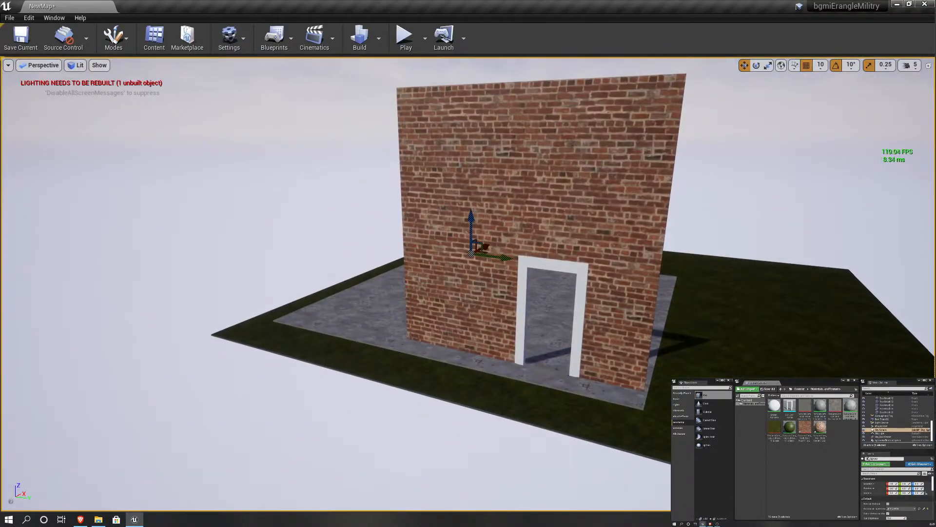
- Duplicate the brick wall with the doorway opening and slide the copy along Y beyond the end of the original
key("d")
right_click_drag(875, 197, 778, 177)
key("s")
left_click(546, 198)
left_click_drag(585, 274, 625, 301, "alt")
key("d")
mouse_move(710, 275)
right_mouse_down()
mouse_move(663, 276)
mouse_move(781, 276)
mouse_move(638, 278)
mouse_move(646, 214)
right_mouse_up()
key("a")
key("d")
key("s")
key("q")
key("s")
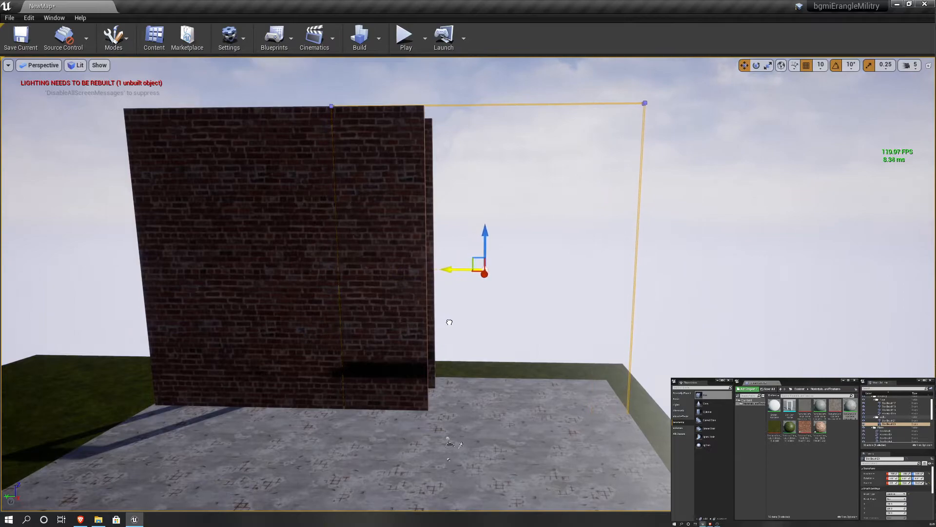
left_click_drag(450, 322, 449, 321)
left_click_drag(452, 269, 487, 270)
- Select the four grass tiles along the edge of the ground and duplicate them outward twice along Y
right_click_drag(487, 270, 505, 345)
left_click(467, 302)
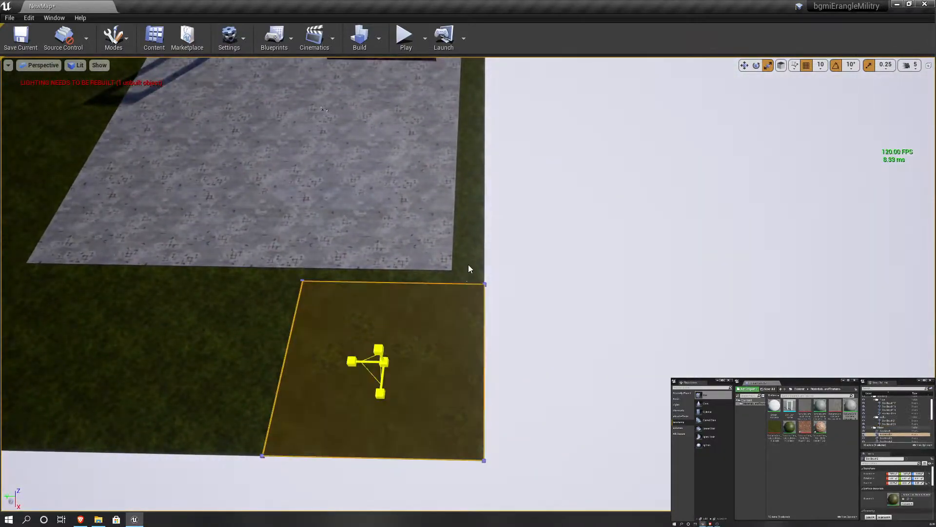
left_click(468, 265, "ctrl")
left_click(469, 127, "ctrl")
left_click(471, 66, "ctrl")
mouse_move(601, 118)
right_mouse_down()
mouse_move(566, 85)
mouse_move(585, 105)
right_mouse_up()
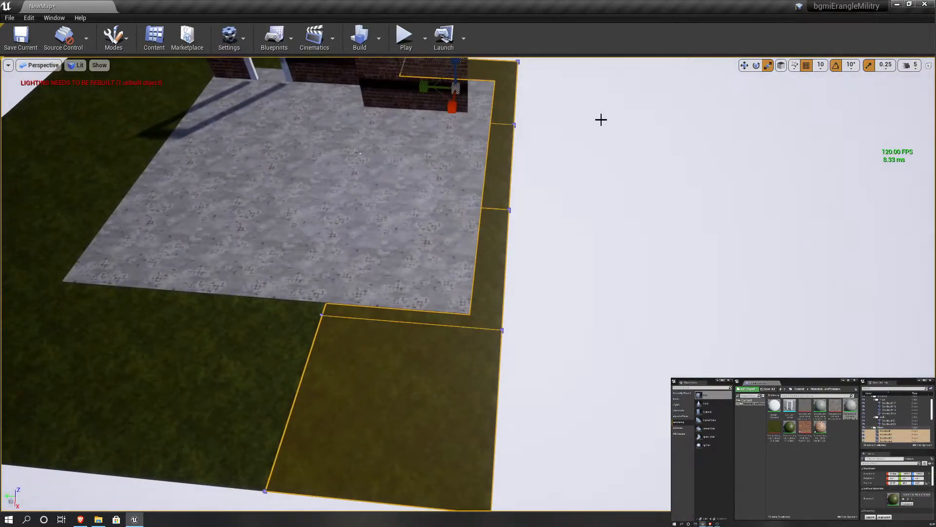
key("w")
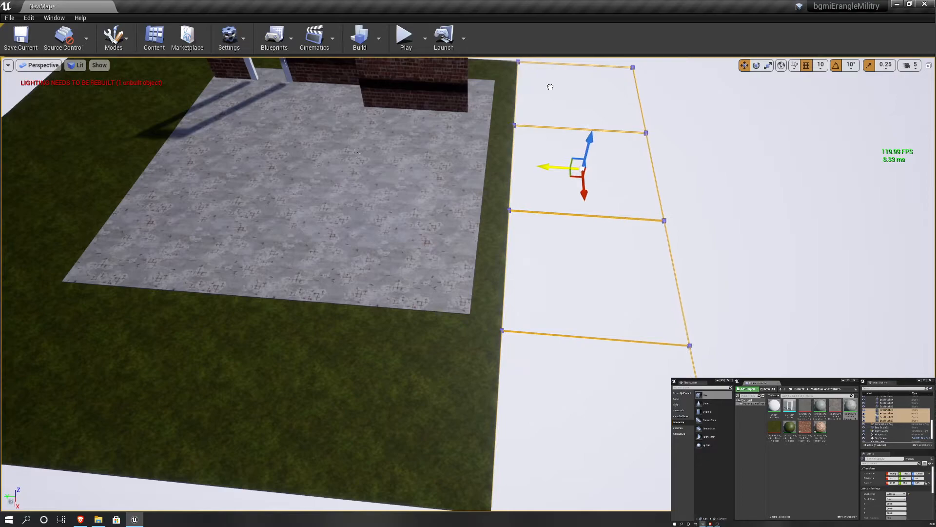
left_click_drag(550, 86, 548, 87, "alt")
left_click_drag(552, 167, 692, 168, "alt")
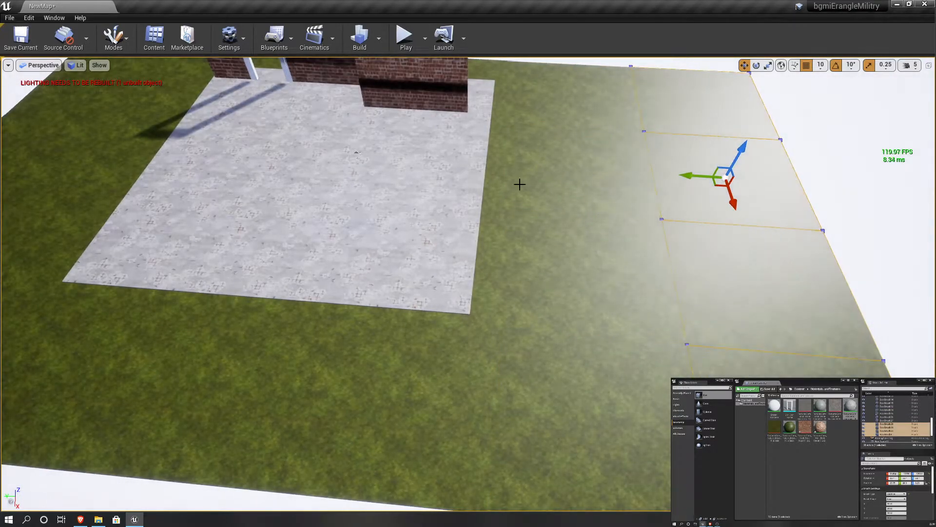
- Select the concrete floor sections and duplicate them along Y over the newly added grass
left_click(450, 201)
left_click(460, 141, "ctrl")
left_click_drag(376, 115, 529, 136, "alt")
mouse_move(731, 139)
right_mouse_down()
mouse_move(556, 183)
mouse_move(468, 183)
right_mouse_up()
mouse_move(510, 236)
right_mouse_down()
mouse_move(439, 193)
mouse_move(412, 142)
right_mouse_up()
- Adjust the copied wall's width and position on the extended floor, leaving a gap beside the doorway wall
left_click(532, 293)
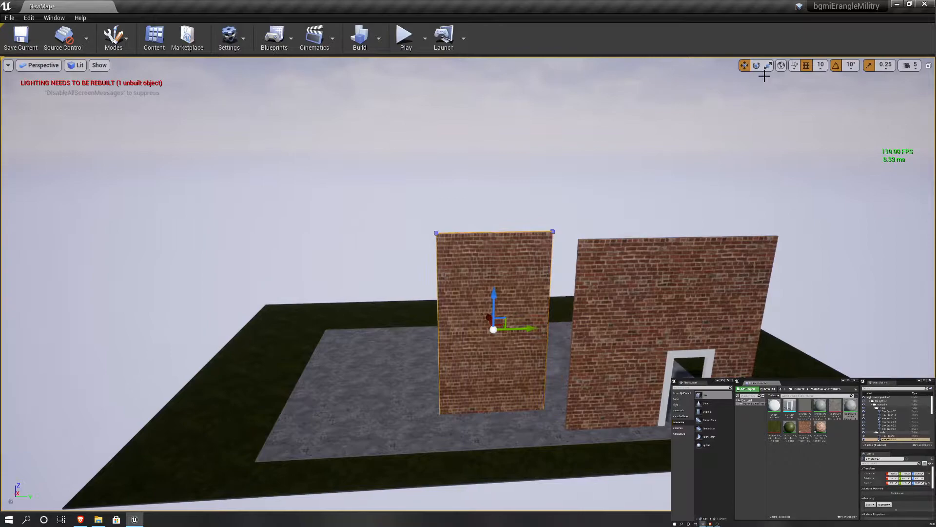
key("w")
mouse_move(500, 328)
right_mouse_down()
mouse_move(634, 336)
mouse_move(648, 351)
right_mouse_up()
mouse_move(310, 377)
left_mouse_down()
mouse_move(369, 390)
mouse_move(355, 390)
left_mouse_up()
right_click_drag(355, 390, 819, 361)
right_click_drag(468, 361, 515, 313)
left_click_drag(515, 312, 451, 307)
right_click_drag(451, 307, 391, 307)
right_click_drag(417, 263, 288, 190)
right_click_drag(634, 312, 603, 317)
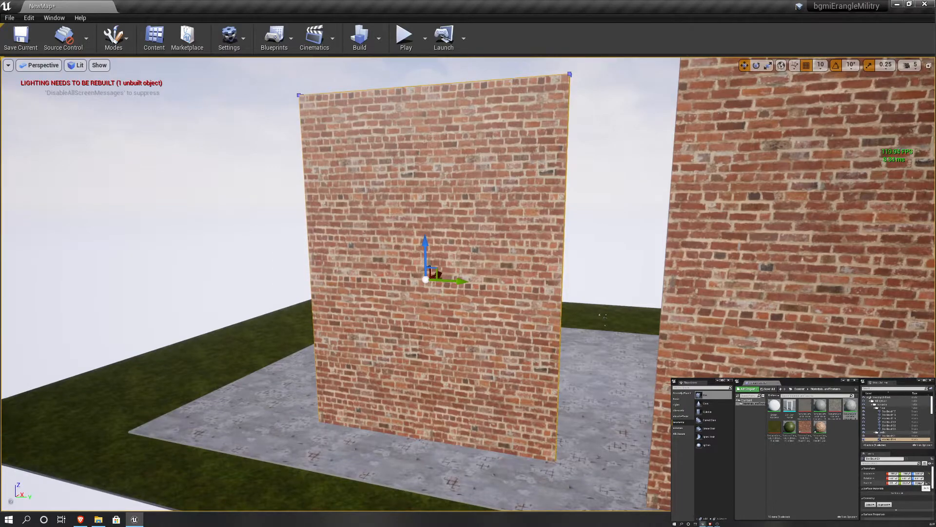
- Set the Z scale of the copied brick wall and of the doorway wall to 30
type("30")
key("Return")
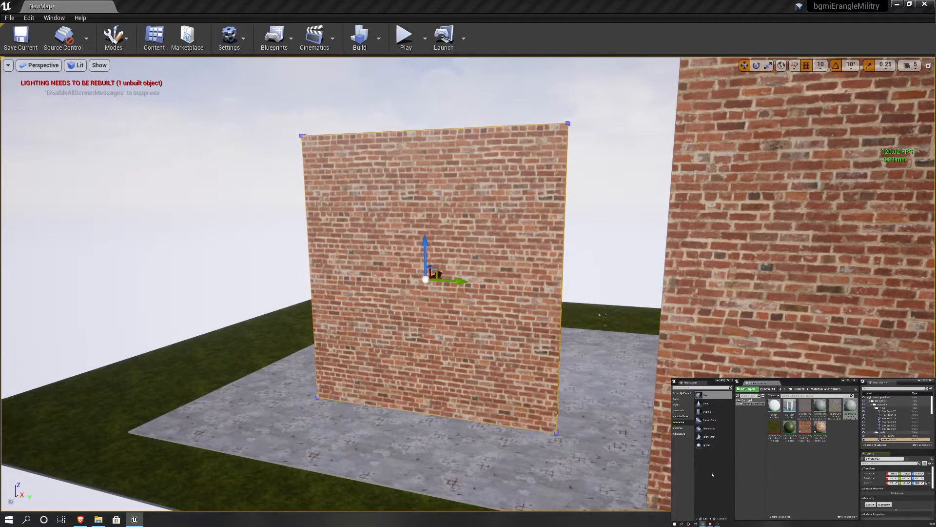
left_click(837, 209)
left_click(917, 482)
type("30")
key("Return")
- Select both brick walls and lower them along Z until they rest on the concrete floor
mouse_move(837, 288)
right_mouse_down()
mouse_move(858, 298)
mouse_move(648, 307)
mouse_move(840, 303)
right_mouse_up()
scroll(840, 303, "down", 3)
left_click(214, 199)
right_click_drag(241, 200, 190, 209)
key("s")
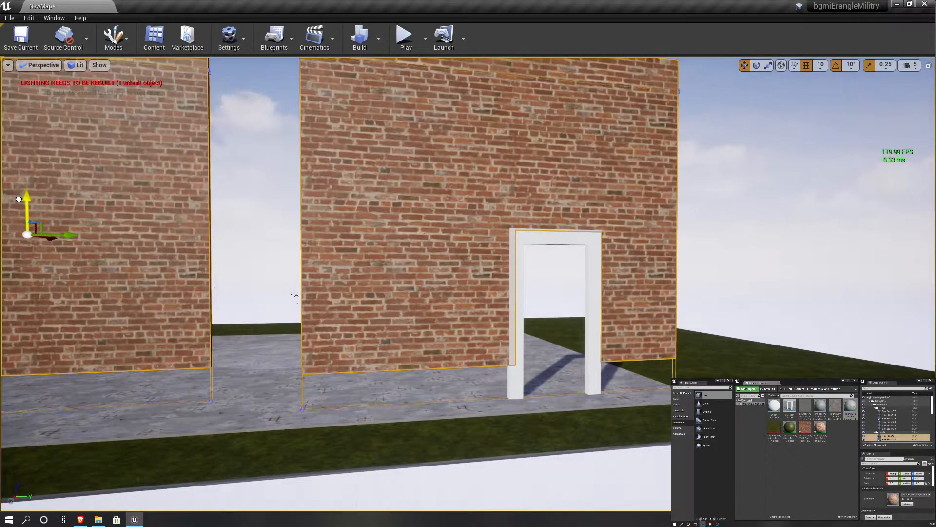
left_click_drag(19, 199, 19, 201)
key("w")
- Duplicate the plain brick wall and rotate the copy perpendicular to it to make a side wall
right_click_drag(587, 360, 629, 366)
key("s")
key("a")
right_click_drag(450, 255, 533, 383)
key("w")
left_click(532, 382)
left_click(259, 270)
key("d")
right_click_drag(324, 257, 371, 235)
left_click(756, 65)
left_click_drag(419, 248, 427, 265)
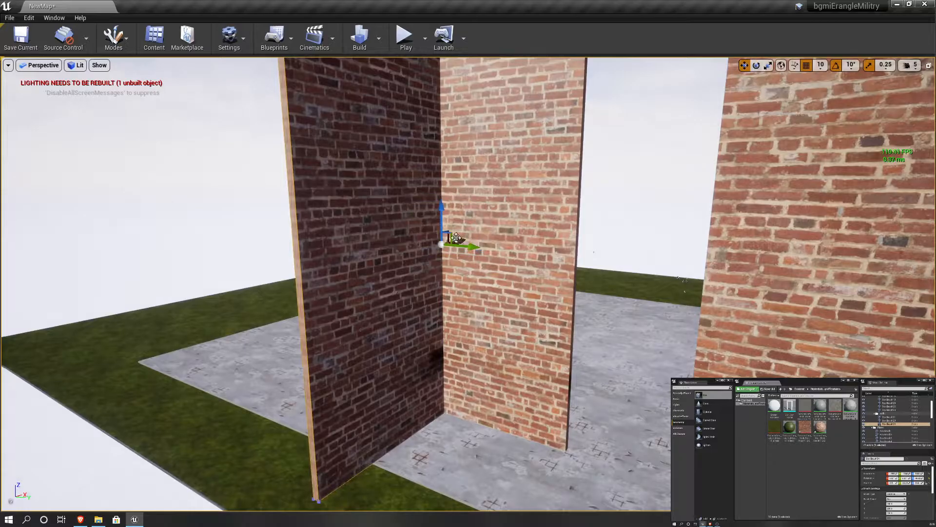
- Move the perpendicular side wall to the end of the doorway wall and adjust its length
left_click_drag(682, 279, 699, 281)
right_click_drag(699, 281, 931, 276)
left_click_drag(421, 300, 411, 301)
key("w")
left_click_drag(510, 311, 516, 310)
right_click_drag(517, 310, 525, 415)
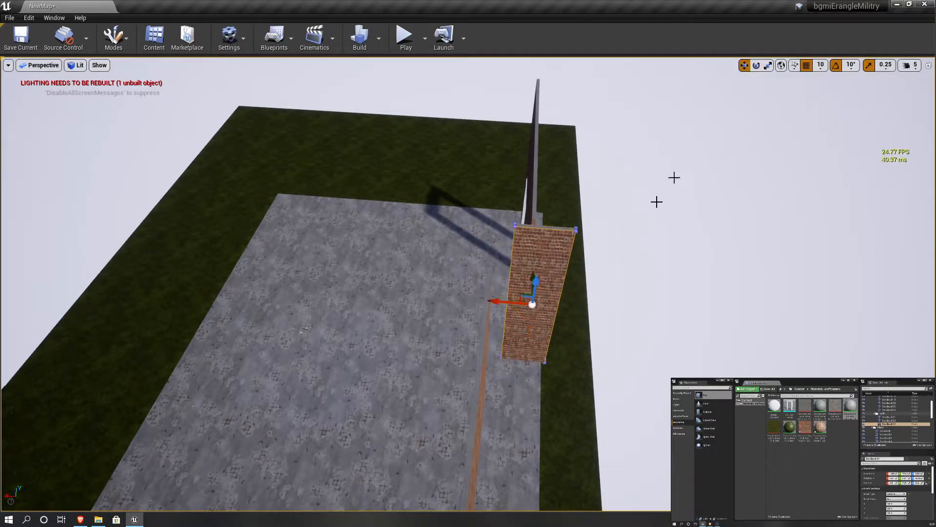
left_click_drag(466, 295, 465, 295)
right_click_drag(466, 296, 439, 336)
left_click(767, 65)
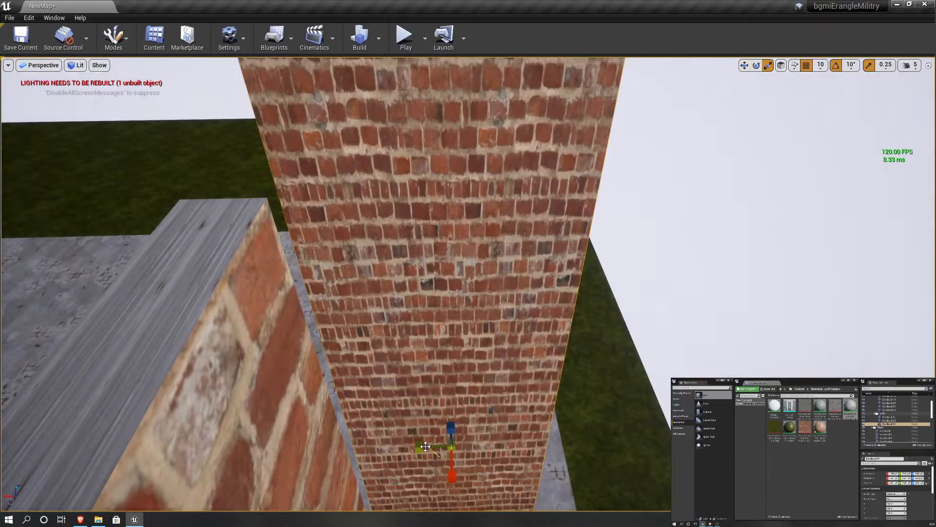
left_click_drag(418, 446, 439, 446)
- Switch to the four-viewport layout and frame the walls in the Back, Right and Top views
left_click(928, 65)
scroll(393, 191, "down", 20)
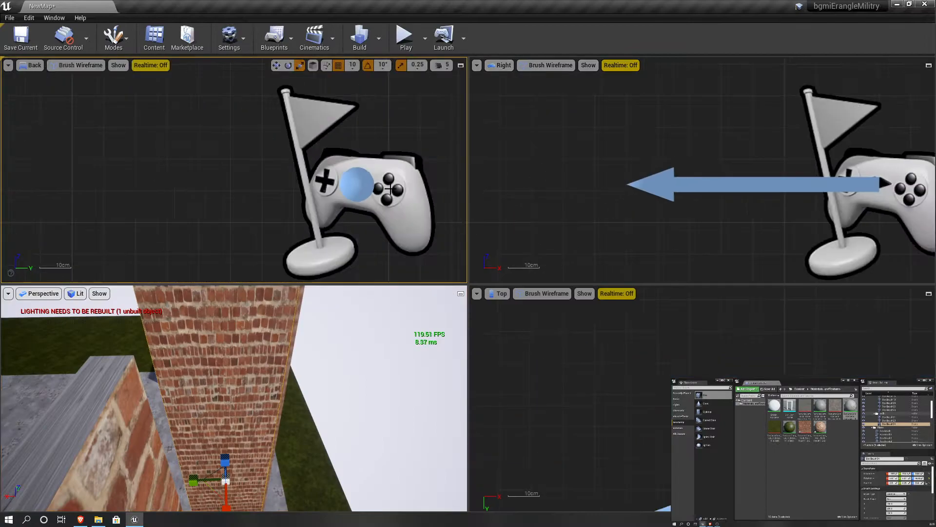
right_click_drag(593, 191, 551, 156)
scroll(552, 156, "down", 15)
right_click_drag(354, 205, 282, 207)
right_click_drag(757, 379, 873, 330)
scroll(851, 335, "down", 6)
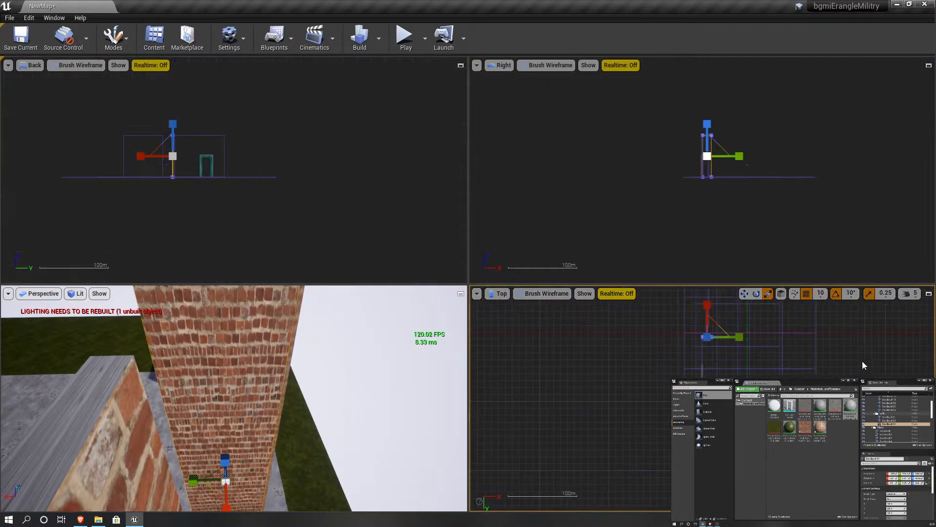
scroll(864, 364, "down", 3)
left_click_drag(865, 364, 729, 385)
key("Escape")
right_click_drag(768, 315, 656, 338)
scroll(656, 338, "up", 3)
- Reposition the side wall in the Top view at the doorway wall's end and adjust its length
left_click(274, 376)
scroll(636, 392, "up", 11)
mouse_move(612, 384)
right_mouse_down()
mouse_move(654, 394)
mouse_move(649, 443)
right_mouse_up()
scroll(653, 394, "up", 5)
left_click(744, 293)
mouse_move(674, 410)
left_mouse_down()
mouse_move(642, 416)
mouse_move(669, 422)
mouse_move(637, 463)
left_mouse_up()
scroll(124, 107, "up", 5)
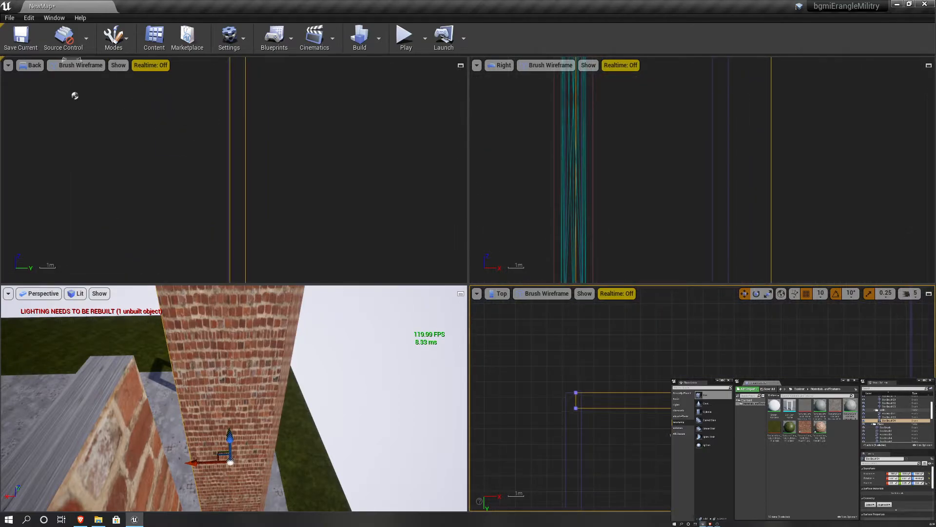
scroll(75, 96, "down", 5)
key("r")
left_click_drag(723, 404, 719, 404)
- Move the plain brick wall along Y in the Top view until its end meets the side wall
left_click(744, 293)
left_click(706, 324)
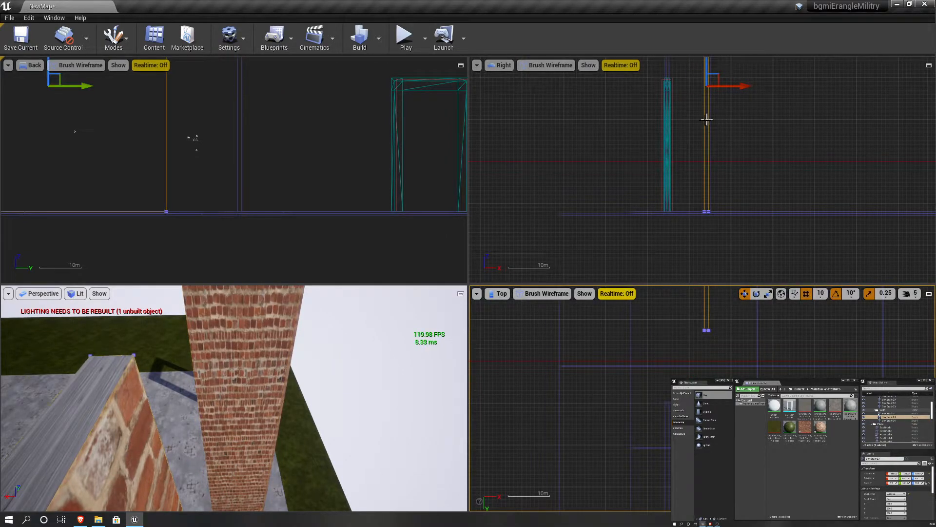
scroll(753, 361, "down", 2)
left_click_drag(734, 326, 733, 358)
scroll(745, 385, "up", 7)
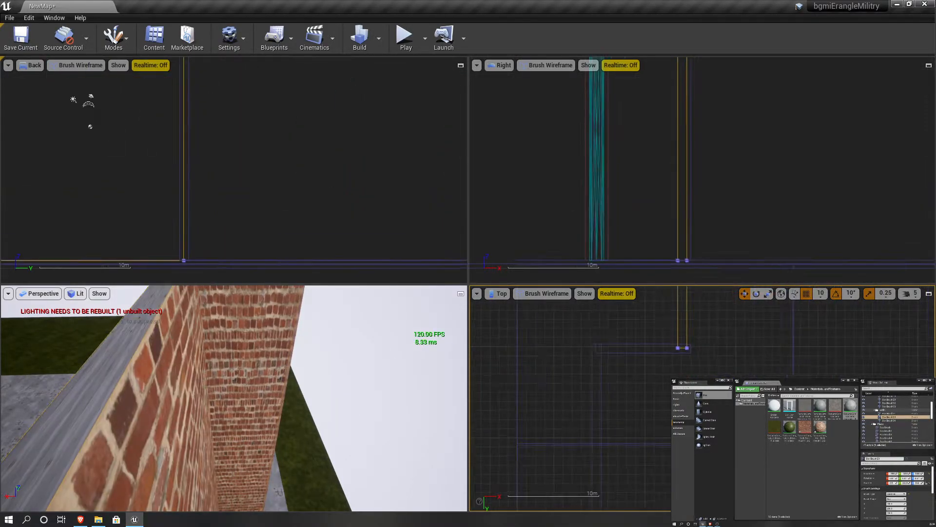
- Select the side wall and nudge it along X to line its end up with the plain wall's face
left_click(744, 385)
left_click(637, 353)
left_click(637, 352)
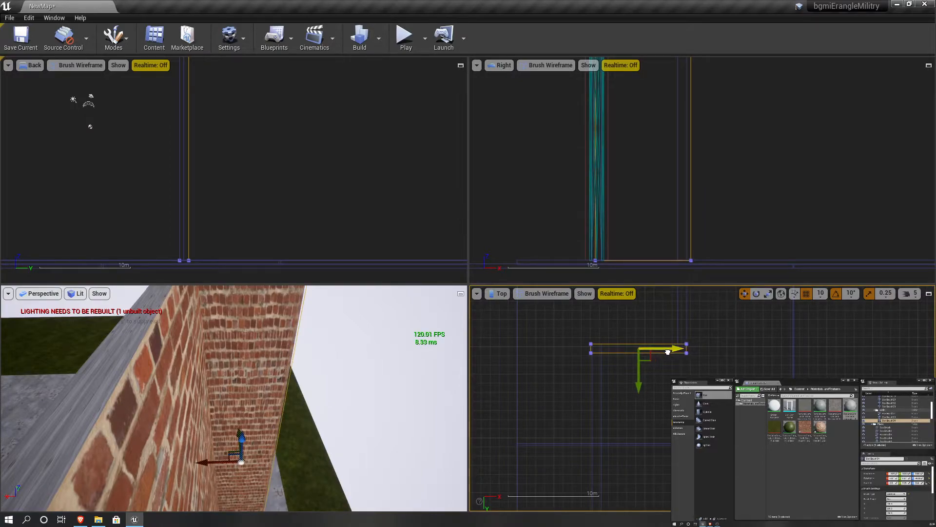
left_click(713, 374)
left_click(663, 349)
left_click(692, 375)
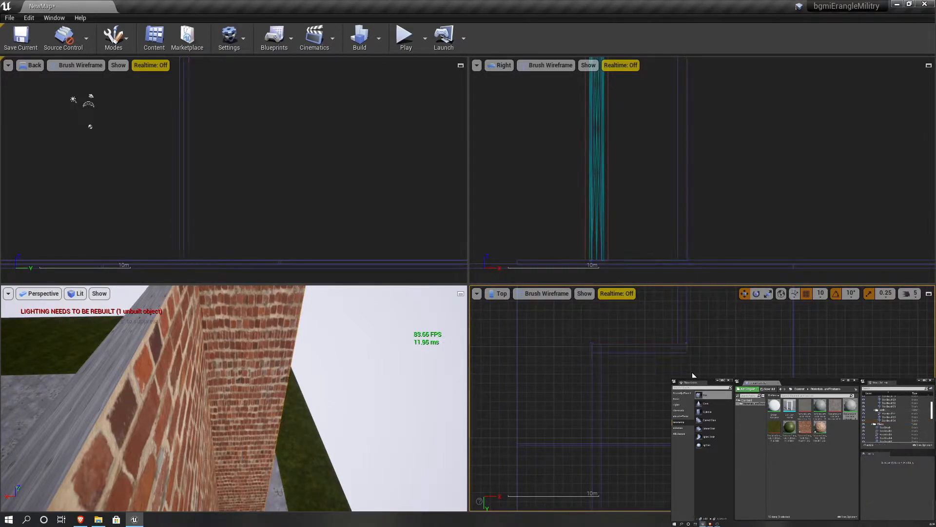
- Move the plain brick wall along Y away from the side wall to leave an open gap
scroll(699, 380, "down", 11)
left_click(695, 359)
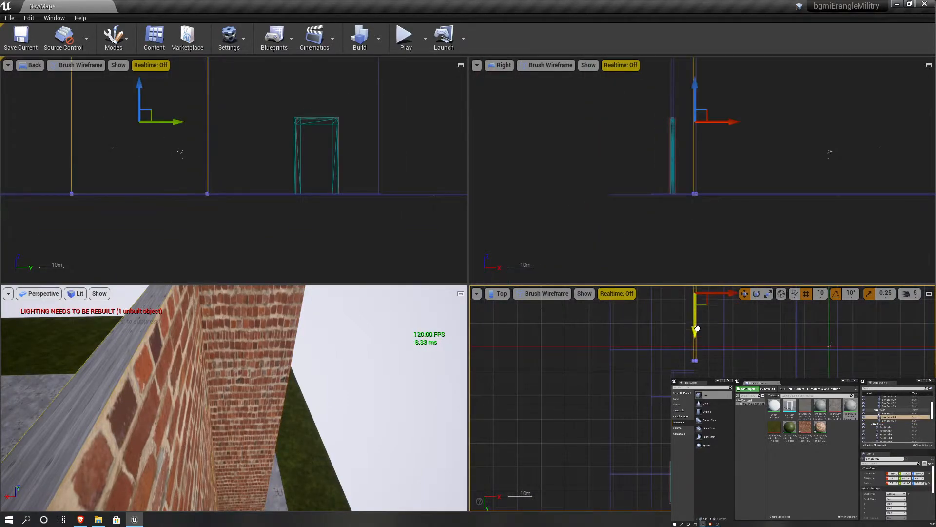
left_click_drag(695, 340, 697, 302)
- Maximize the perspective viewport, build the level, and close the message log
left_click(391, 381)
left_click(460, 295)
left_click_drag(460, 300, 576, 287, "alt")
right_click_drag(468, 285, 503, 226)
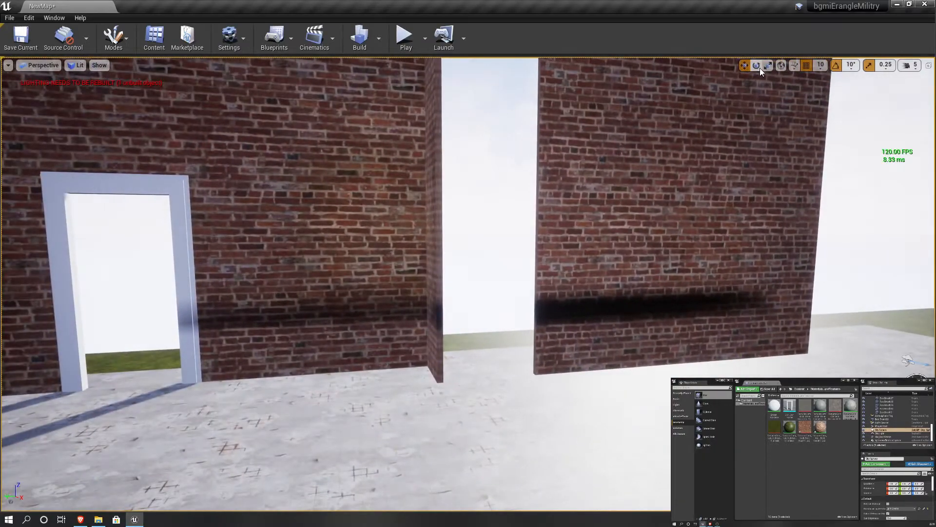
left_click(360, 45)
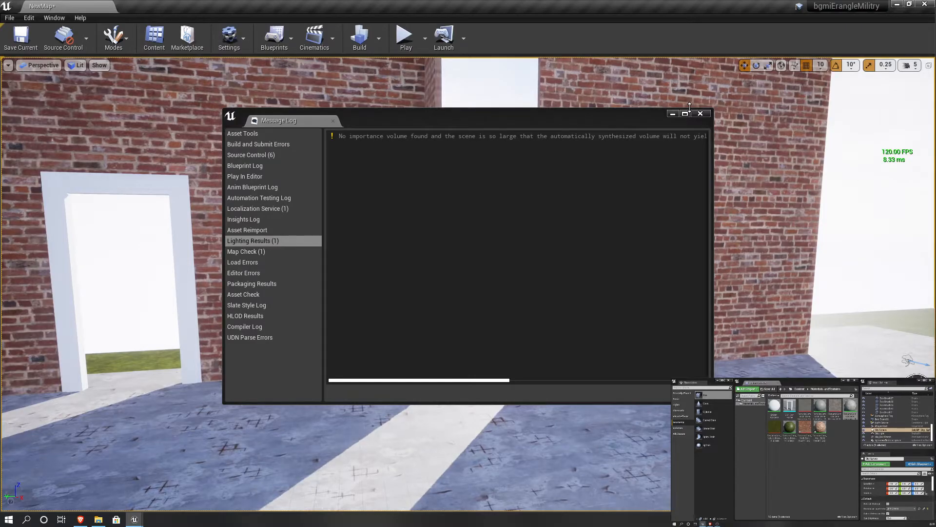
left_click(700, 115)
- Place a copy of the side wall farther inside the floor, rotated parallel to the doorway wall
right_click_drag(586, 195, 498, 225)
left_click(444, 236)
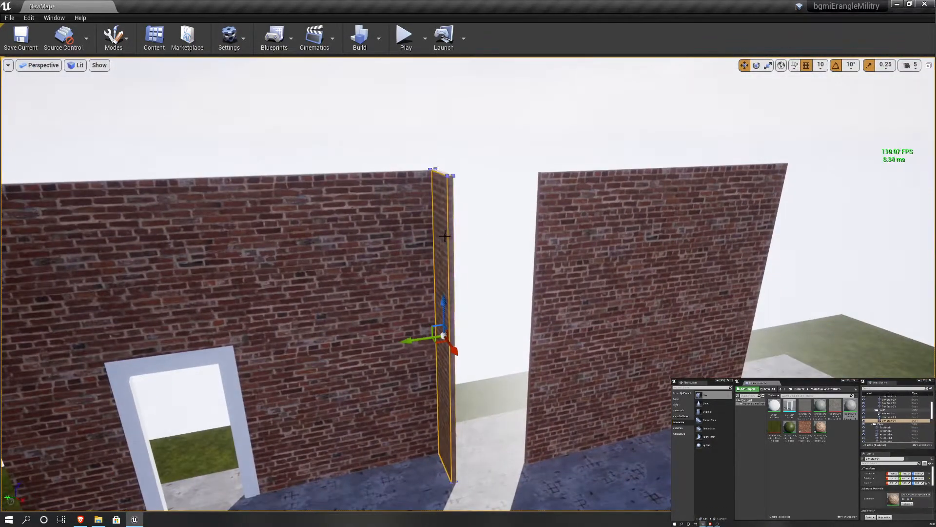
left_click(453, 351)
left_click(755, 65)
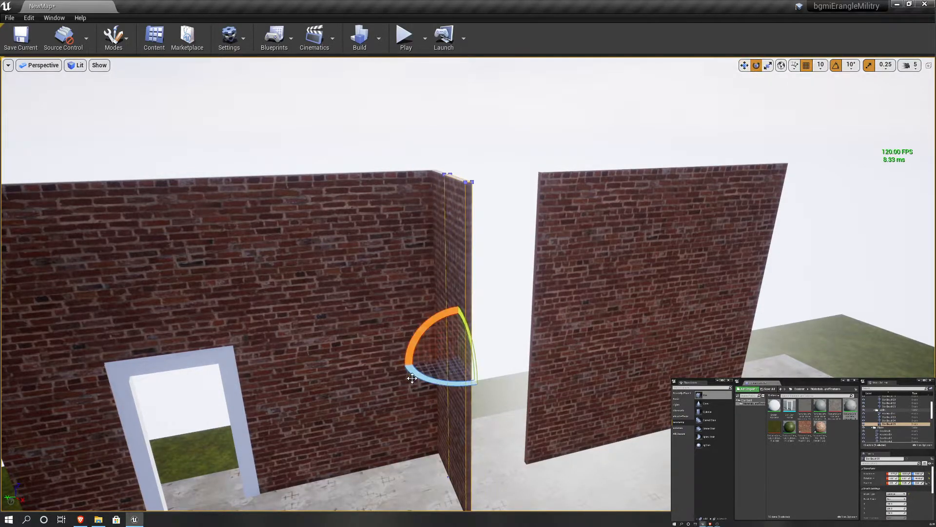
left_click_drag(418, 376, 524, 371)
mouse_move(524, 370)
right_mouse_down()
mouse_move(468, 371)
mouse_move(400, 400)
mouse_move(273, 405)
right_mouse_up()
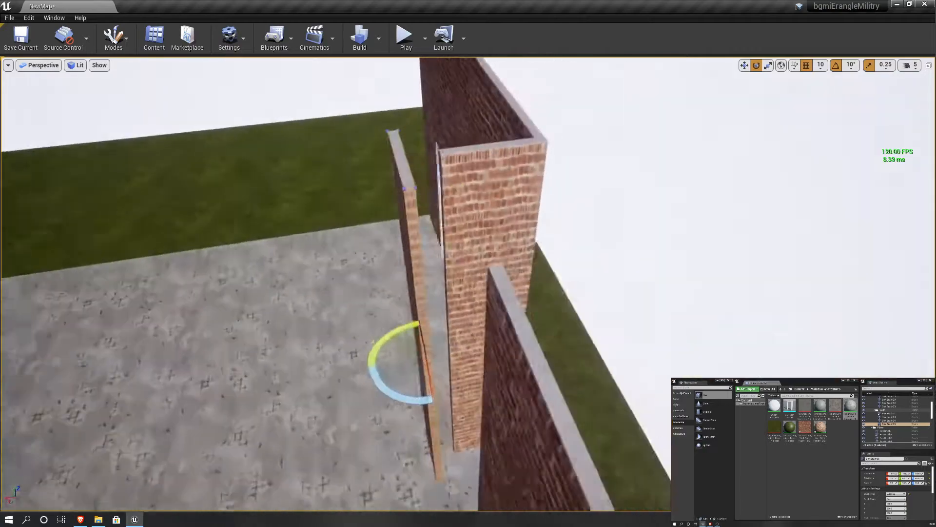
right_click_drag(576, 320, 538, 310)
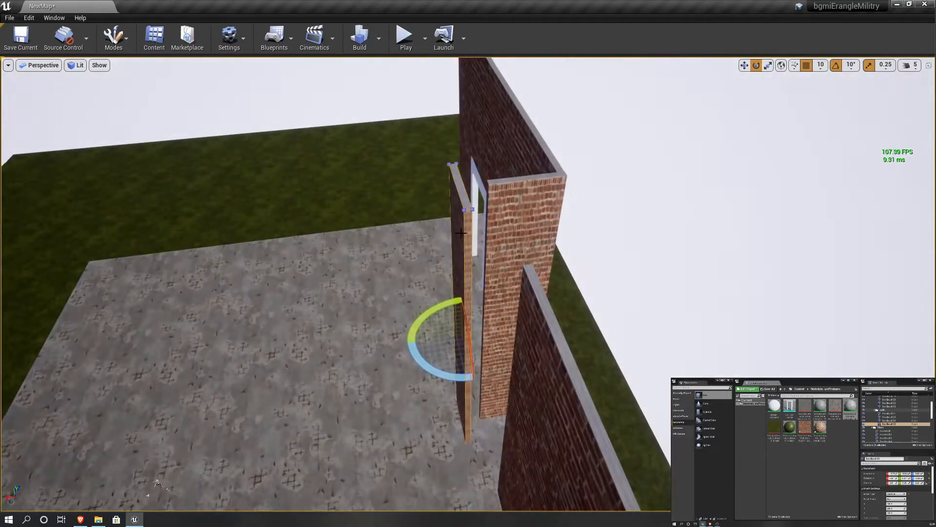
left_click(744, 66)
left_click_drag(429, 338, 380, 345)
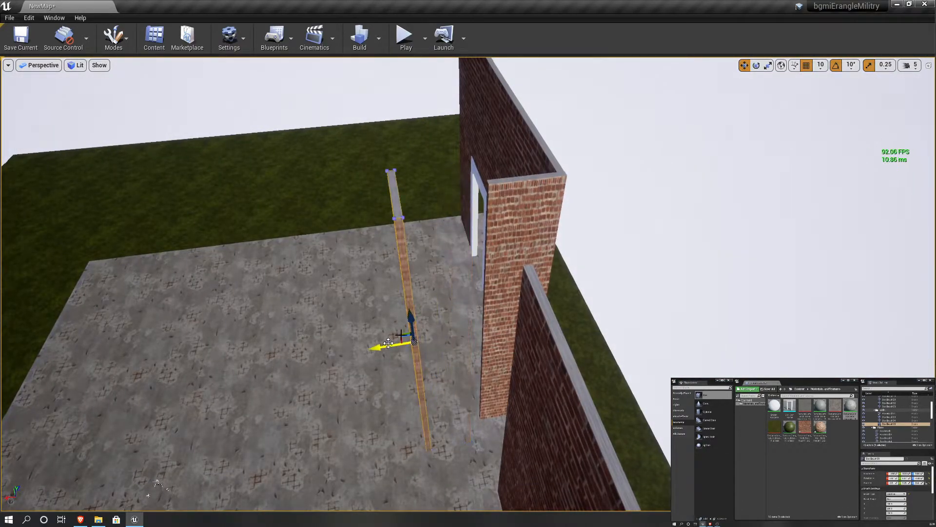
- Resize the side wall and shift it along X so its outer end forms a corner with the doorway wall
left_click(551, 232)
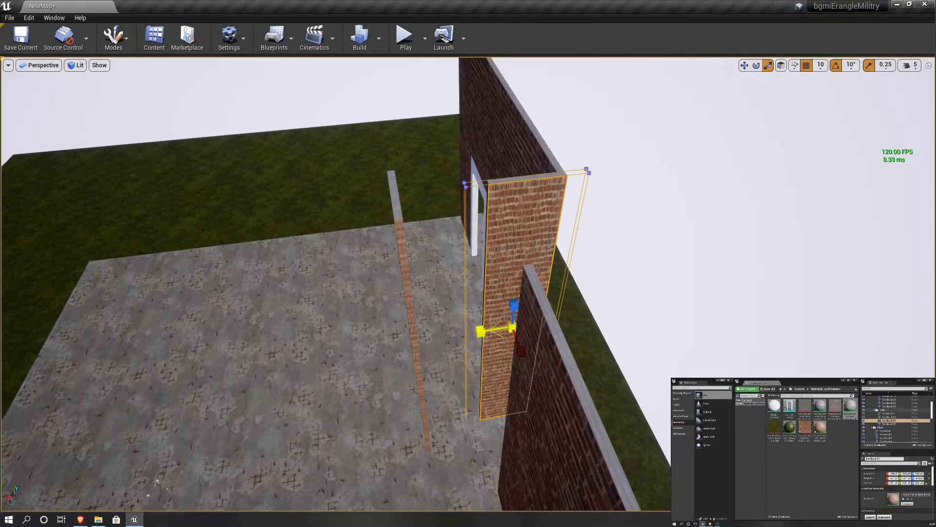
left_click_drag(480, 332, 486, 330)
left_click(744, 65)
right_click_drag(575, 273, 787, 206)
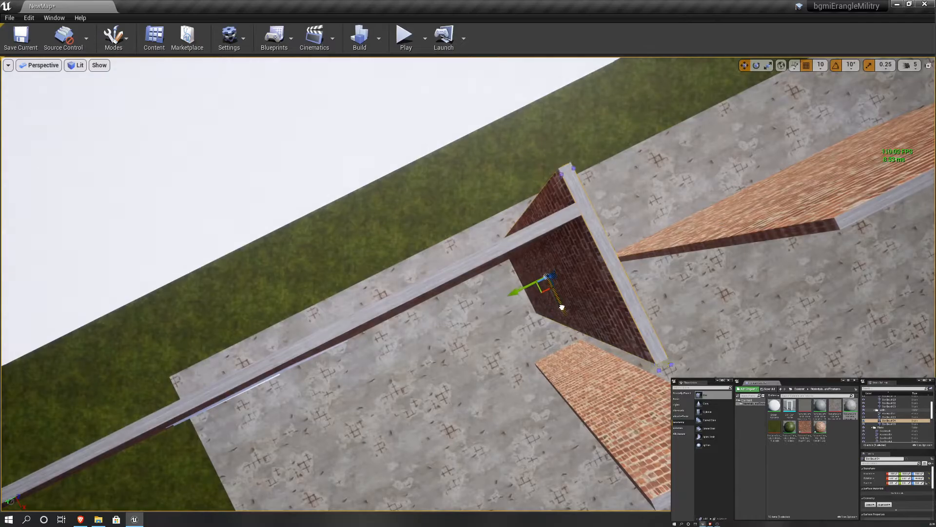
left_click_drag(570, 326, 566, 324)
- Move the rotated wall copy against the inner end of the side wall to form a corner
right_click_drag(566, 324, 522, 388)
left_click(439, 359)
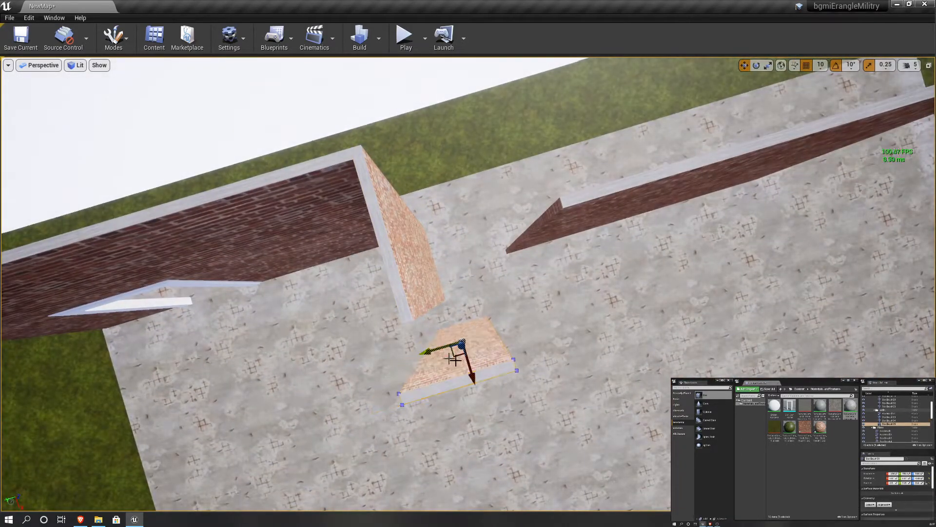
left_click_drag(469, 331, 468, 325)
right_click_drag(467, 326, 467, 273)
left_click_drag(417, 397, 433, 389)
right_click_drag(433, 388, 514, 335)
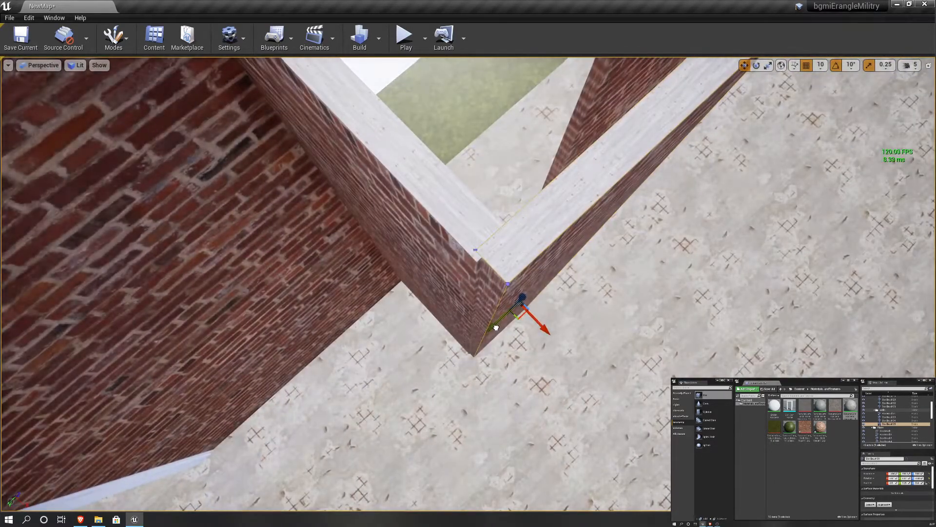
- Set the position grid snap to 1 and fine-align the side wall where it meets the inner wall
left_click(821, 65)
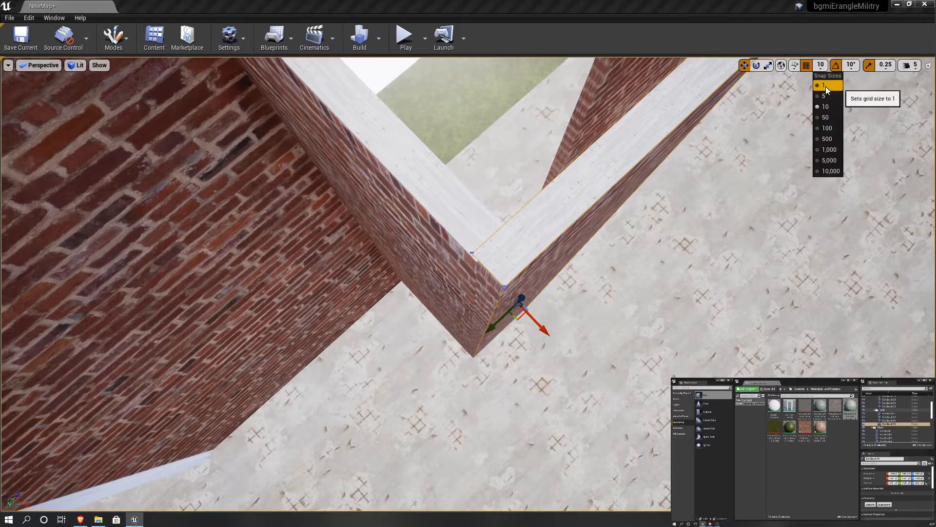
left_click(826, 87)
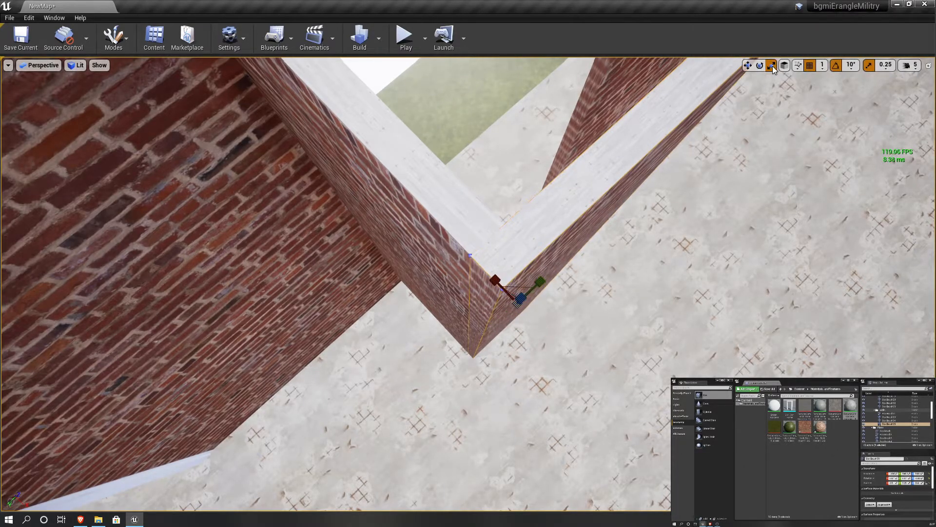
left_click(748, 65)
right_click_drag(536, 273, 806, 182)
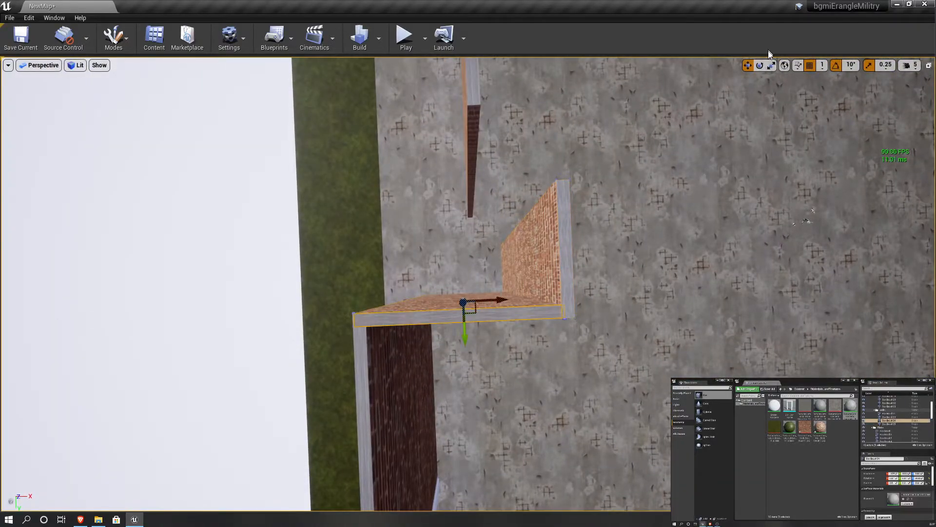
left_click(748, 65)
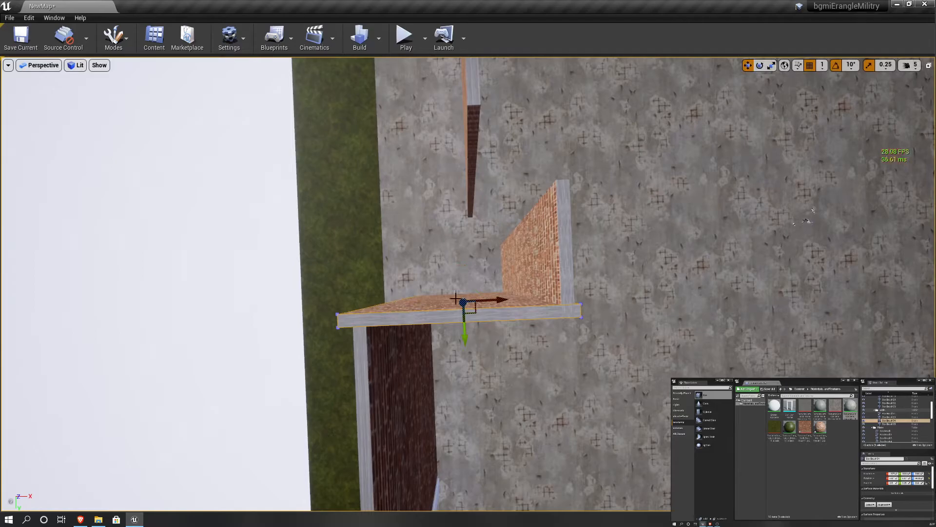
- Duplicate the short inner wall and rotate the copy parallel to the side wall
mouse_move(538, 259)
right_mouse_down()
mouse_move(507, 258)
mouse_move(499, 243)
right_mouse_up()
left_click(506, 259)
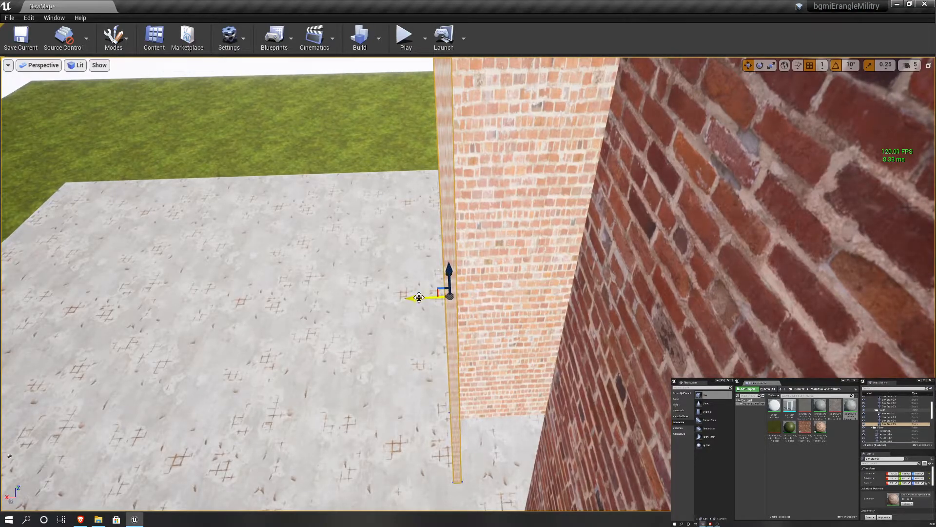
left_click_drag(414, 299, 349, 297, "alt")
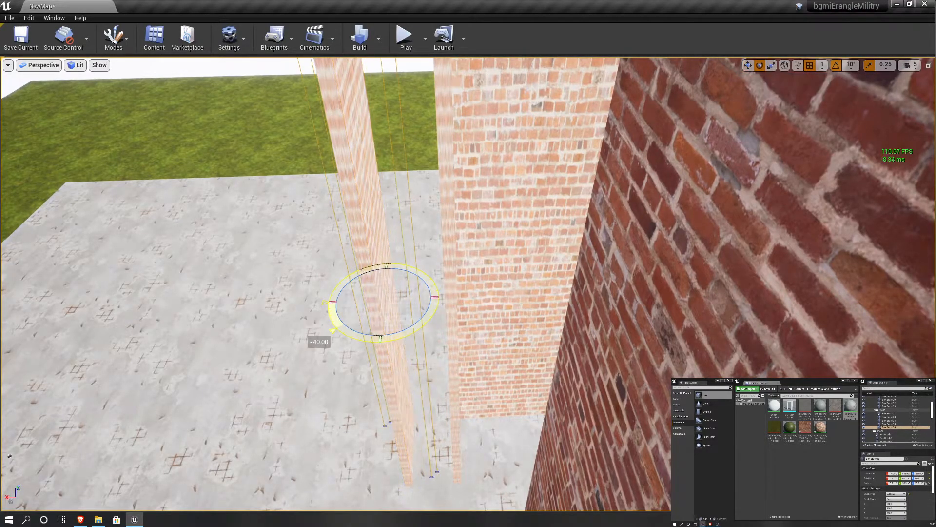
left_click_drag(380, 345, 379, 344)
right_click_drag(550, 179, 550, 179)
key("w")
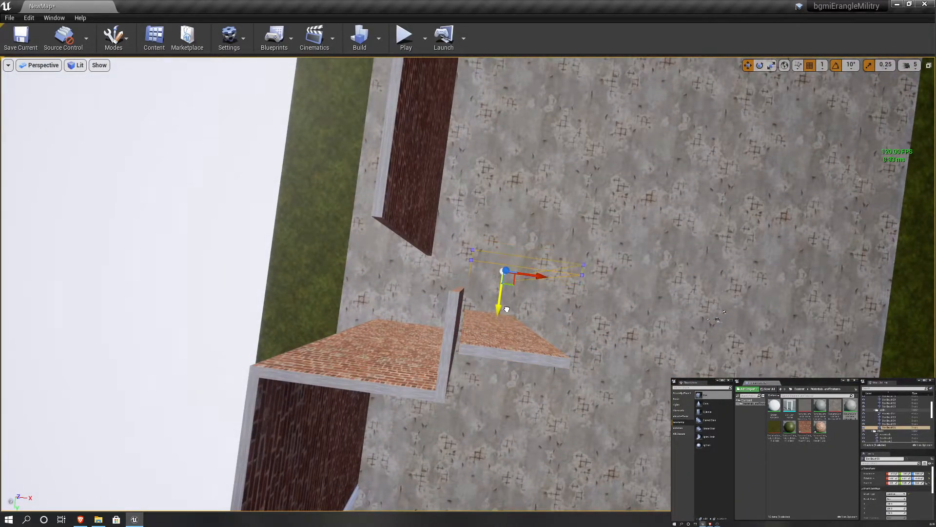
- Move the rotated wall copy against the free end of the inner wall so they form a flush corner
left_click_drag(497, 270, 498, 271)
right_click_drag(499, 270, 498, 271)
right_click_drag(564, 313, 565, 313)
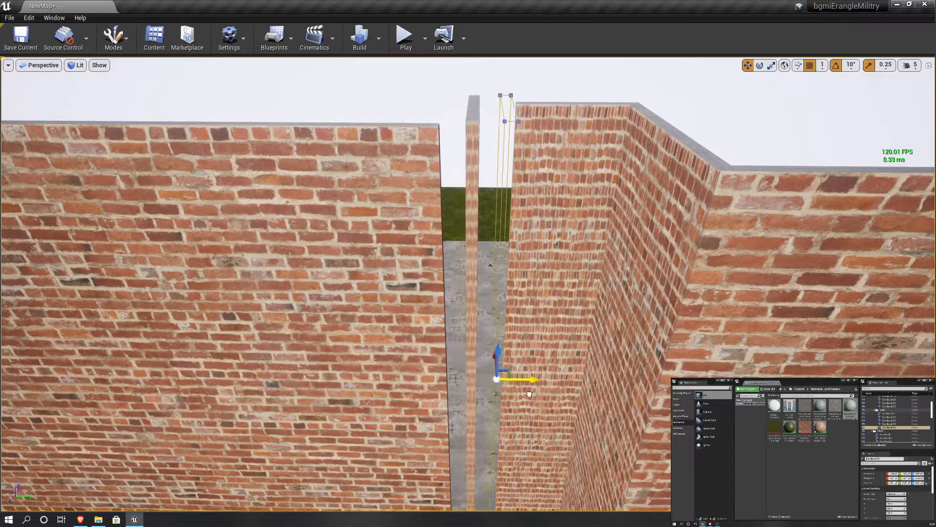
right_click_drag(530, 402, 530, 403)
right_click_drag(454, 395, 453, 395)
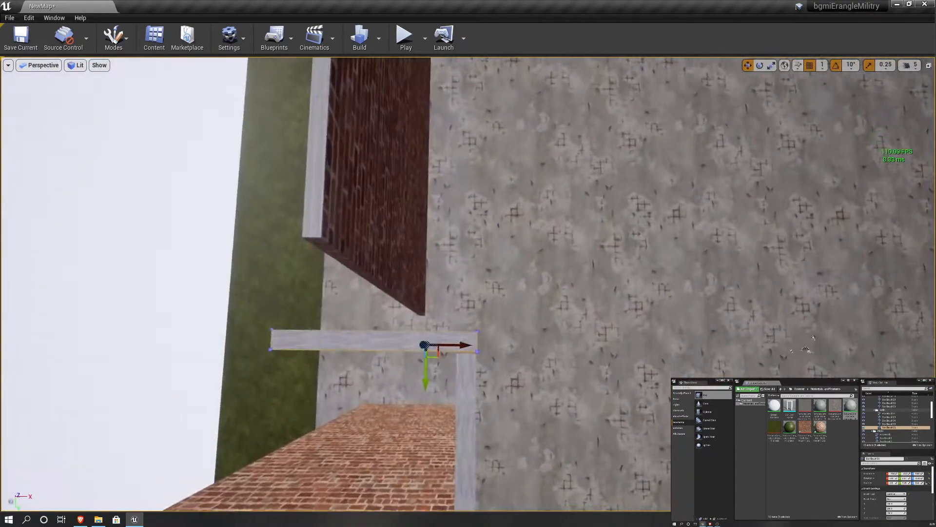
right_click_drag(528, 351, 527, 351)
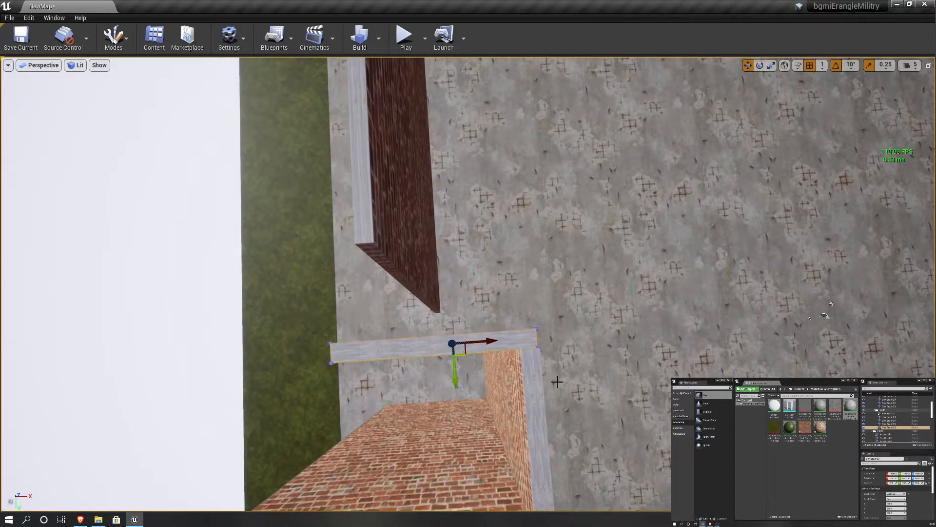
right_click_drag(557, 381, 557, 382)
right_click_drag(499, 365, 491, 396)
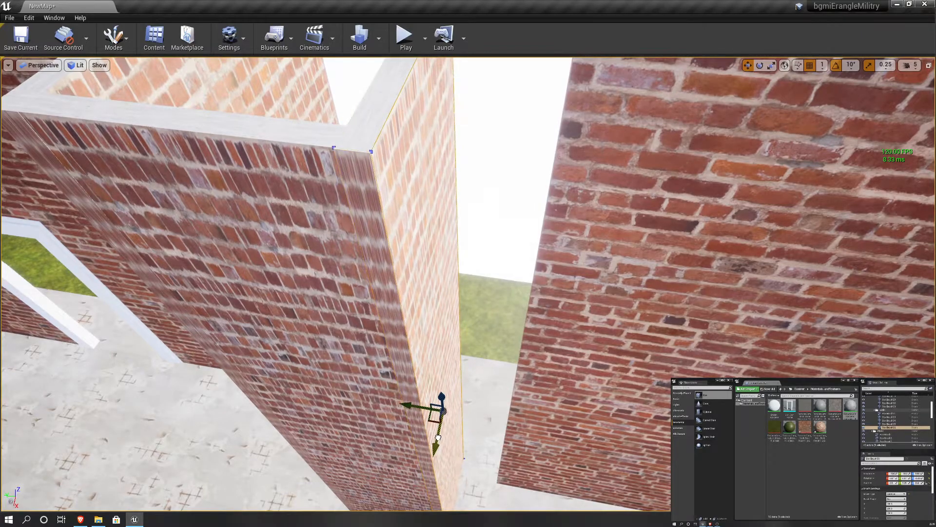
right_click_drag(521, 382, 521, 382)
left_click(522, 381)
- Select the reflection capture together with the other environment actors and raise them high above the floor
right_click_drag(596, 447, 596, 447)
right_click_drag(423, 345, 423, 345)
key("d")
right_click_drag(333, 135, 303, 135)
left_click(346, 254)
left_click_drag(345, 220, 332, 93)
key("w")
mouse_move(372, 175)
right_mouse_down()
mouse_move(372, 253)
mouse_move(371, 166)
mouse_move(372, 174)
right_mouse_up()
left_click(902, 429)
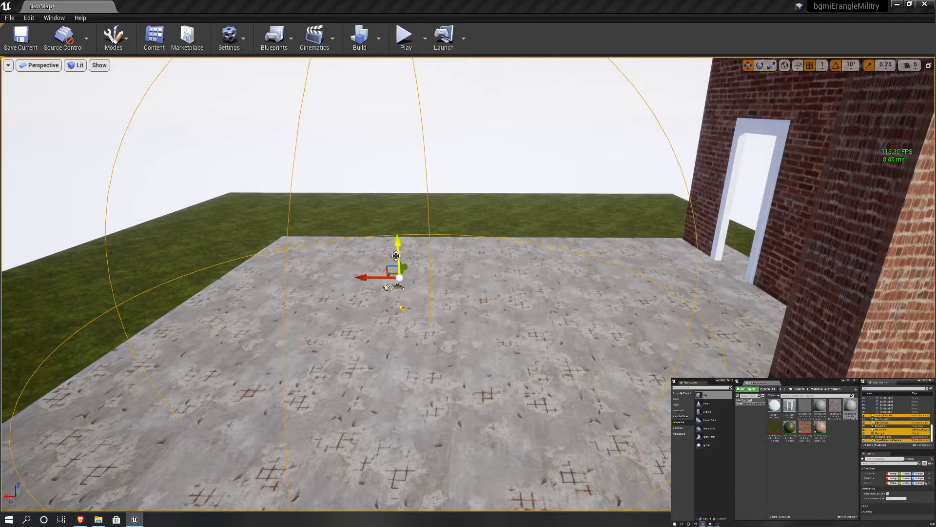
left_click_drag(399, 254, 395, 192)
key("s")
mouse_move(474, 226)
right_mouse_down()
mouse_move(390, 226)
mouse_move(474, 219)
right_mouse_up()
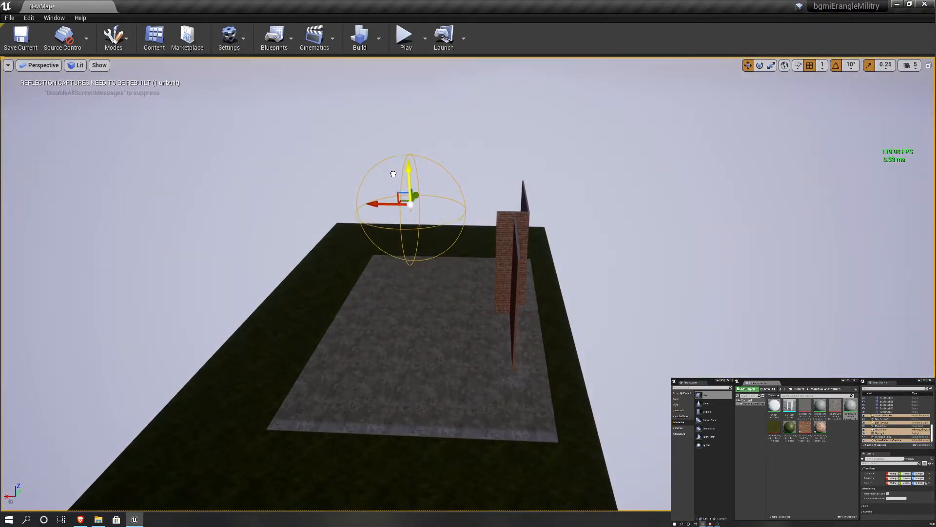
left_click_drag(393, 177, 389, 118)
- Build the level to refresh its lighting and reflections
left_click(685, 244)
right_click_drag(685, 244, 671, 282)
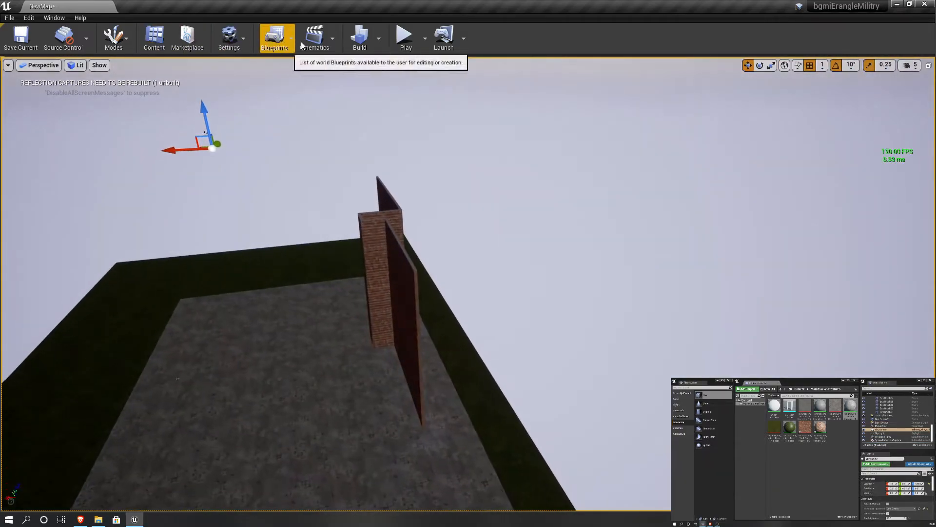
left_click(360, 37)
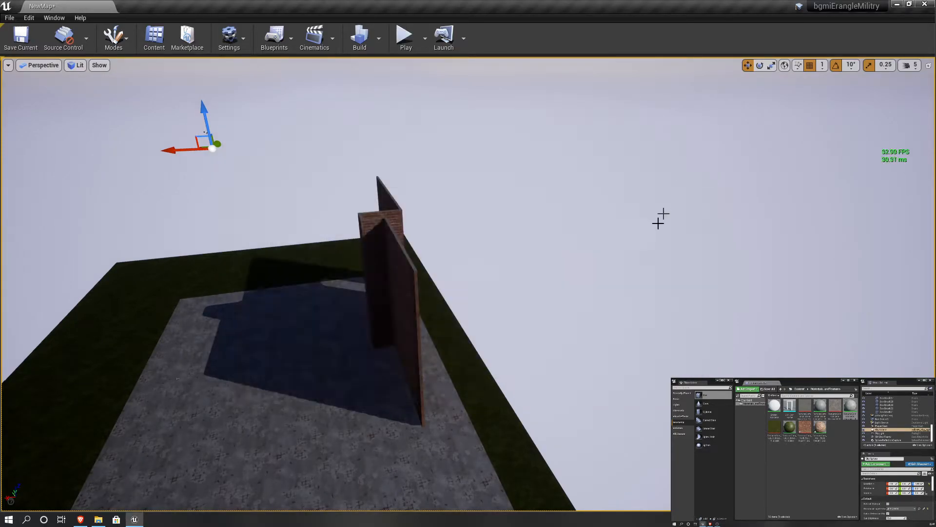
right_click_drag(632, 282, 690, 282)
right_click_drag(528, 311, 494, 317)
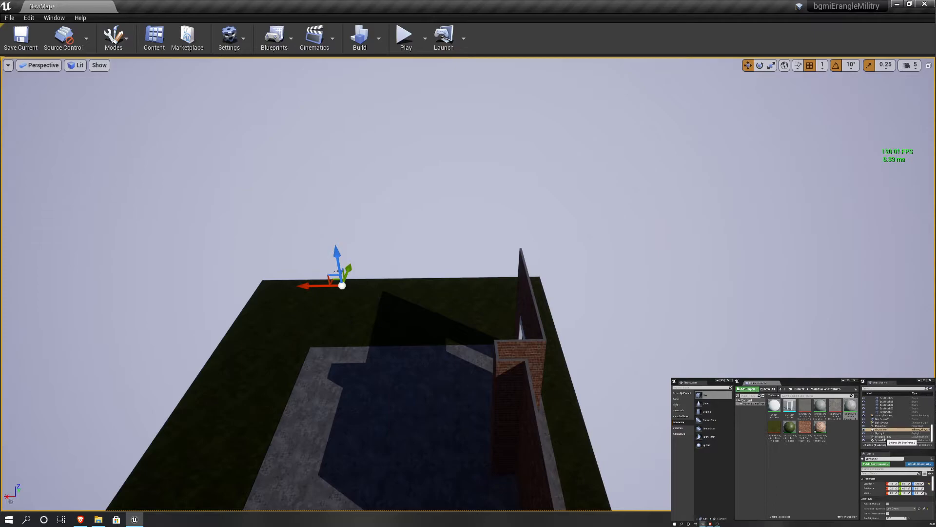
- Select the sphere reflection capture and lower it toward the concrete floor
left_click(336, 271)
key("r")
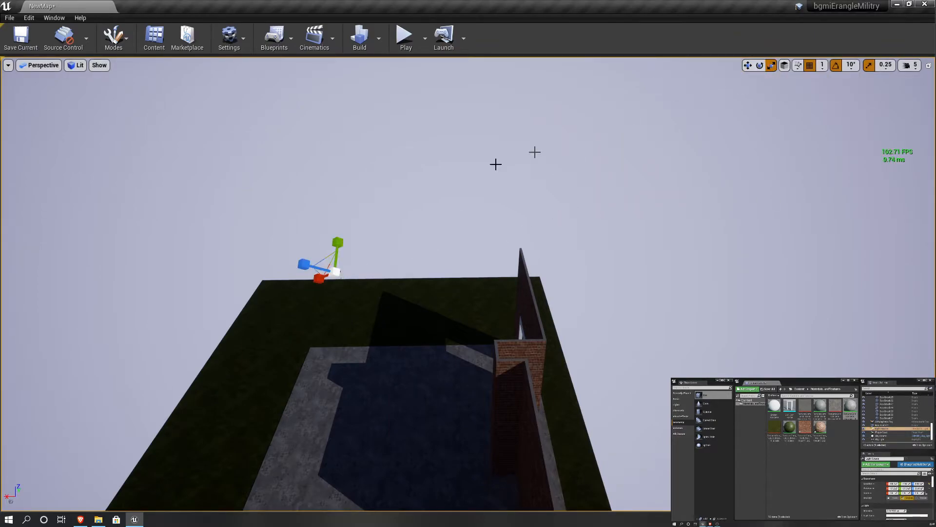
right_click_drag(369, 279, 422, 208)
key("d")
key("w")
left_click(422, 207)
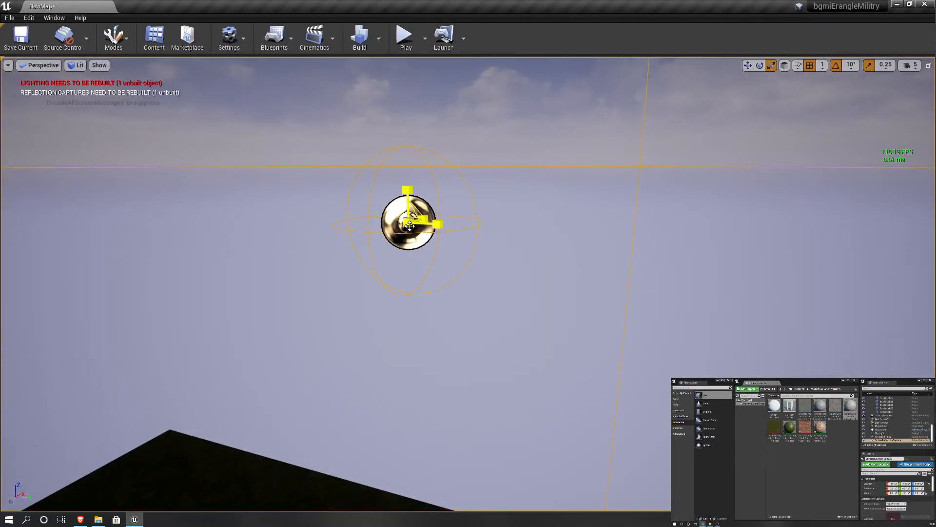
right_click_drag(462, 261, 730, 312)
key("s")
left_click(747, 66)
right_click_drag(307, 181, 273, 204)
- Rebuild the level with the repositioned reflection capture and close the message log
left_click(359, 38)
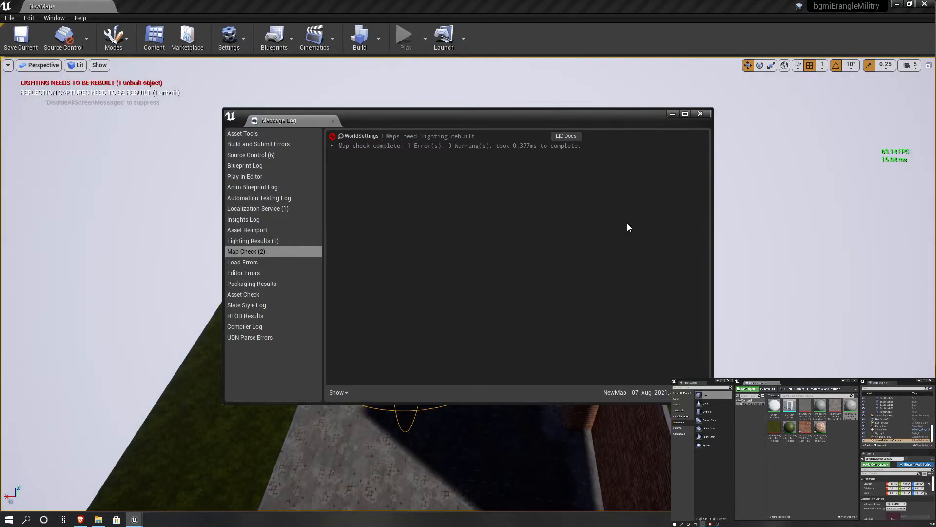
left_click(699, 115)
right_click_drag(737, 288, 561, 282)
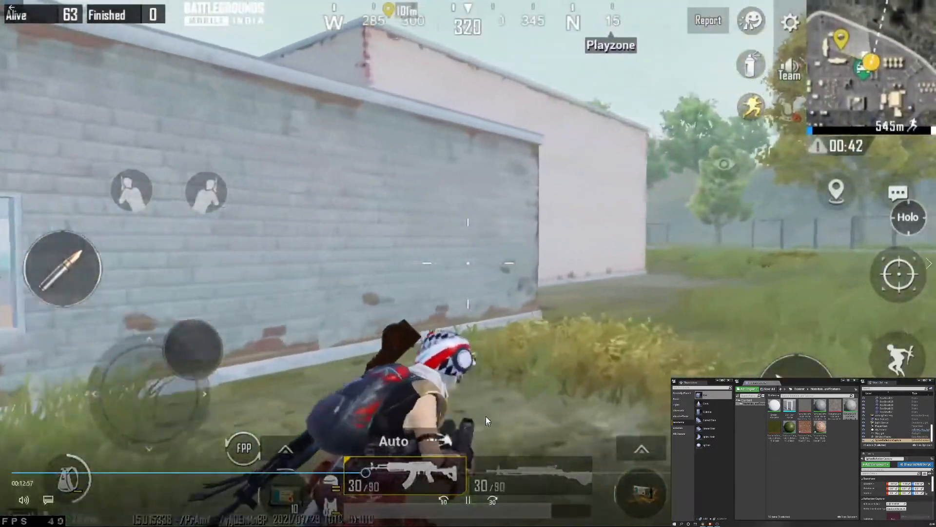
- Switch to the Battlegrounds Mobile India gameplay video and pause it to study the reference building's walls
mouse_move(451, 441)
left_click(467, 499)
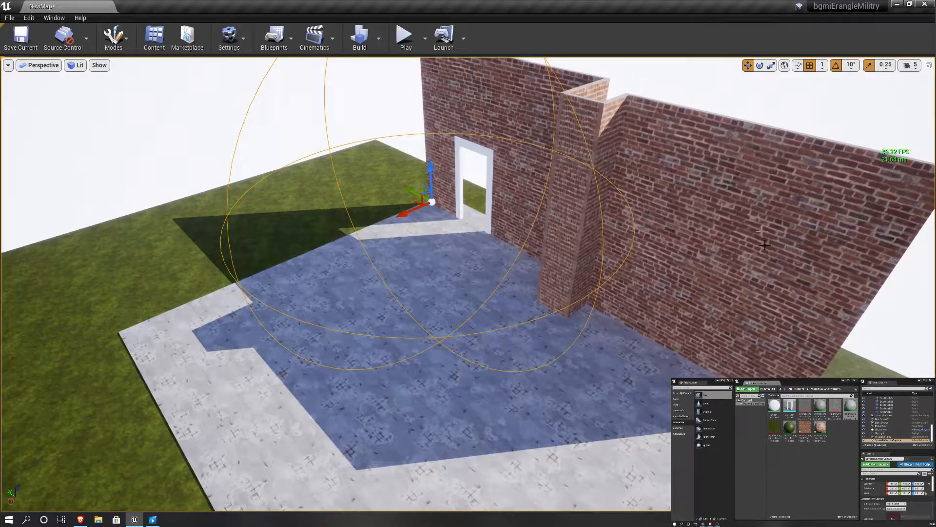
- Duplicate the long outer wall and place the copy perpendicular to it at its free end
right_click_drag(797, 312, 853, 300)
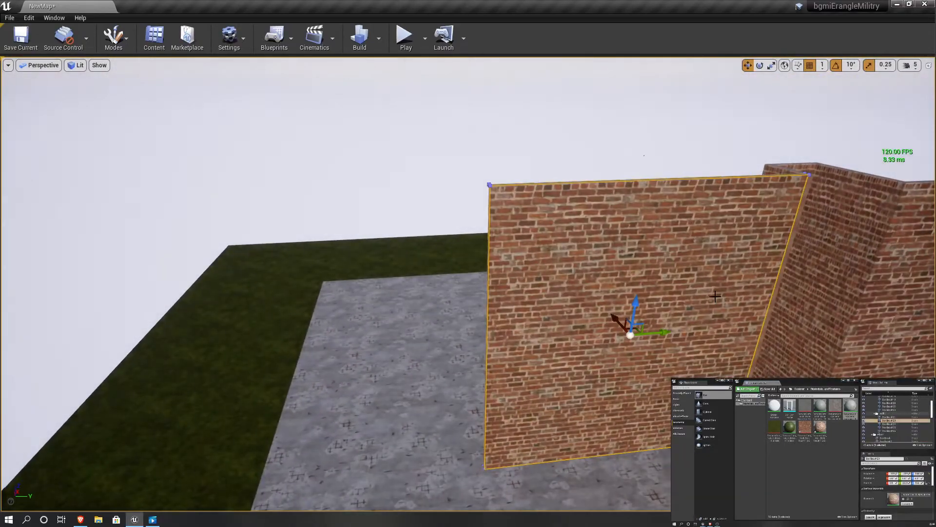
mouse_move(664, 335)
left_mouse_down()
mouse_move(373, 365)
mouse_move(517, 338)
left_mouse_up()
mouse_move(517, 338)
right_mouse_down()
mouse_move(482, 342)
mouse_move(634, 371)
mouse_move(612, 343)
right_mouse_up()
left_click_drag(612, 343, 510, 334)
right_click_drag(510, 334, 390, 341)
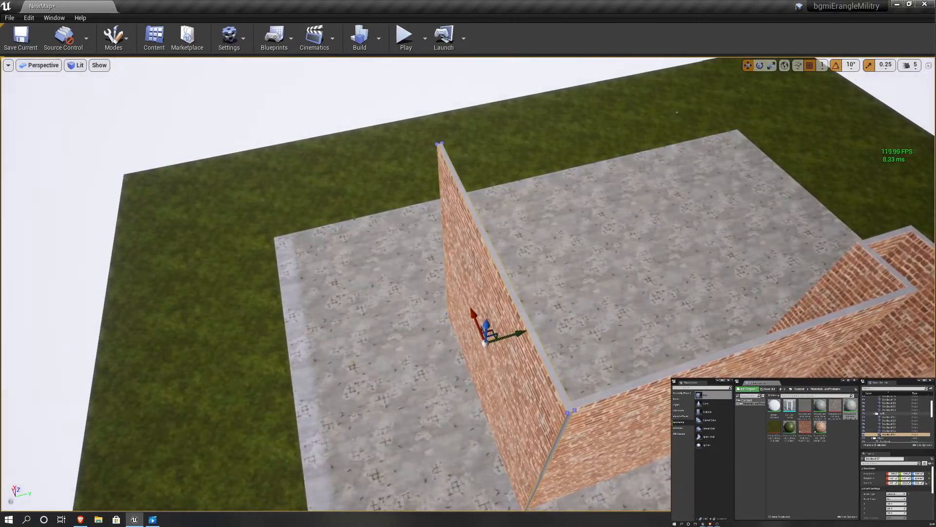
- Nudge the perpendicular end wall along X and Y until it sits flush with the outer wall's corner
left_click_drag(473, 315, 471, 312)
right_click_drag(471, 312, 829, 251)
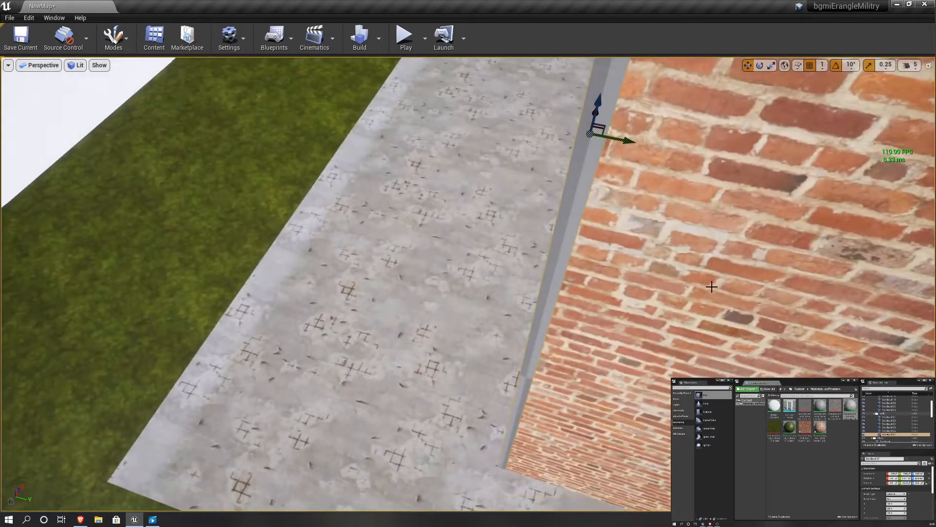
left_click_drag(635, 145, 639, 146)
right_click_drag(638, 146, 299, 253)
left_click_drag(277, 271, 276, 271)
right_click_drag(276, 271, 255, 351)
left_click_drag(250, 356, 242, 362)
right_click_drag(243, 362, 412, 322)
left_click_drag(412, 280, 417, 280)
right_click_drag(417, 280, 538, 295)
- Check the end wall's alignment in the top wireframe view and return to the maximized perspective view
left_click(423, 320)
right_click_drag(423, 320, 423, 356)
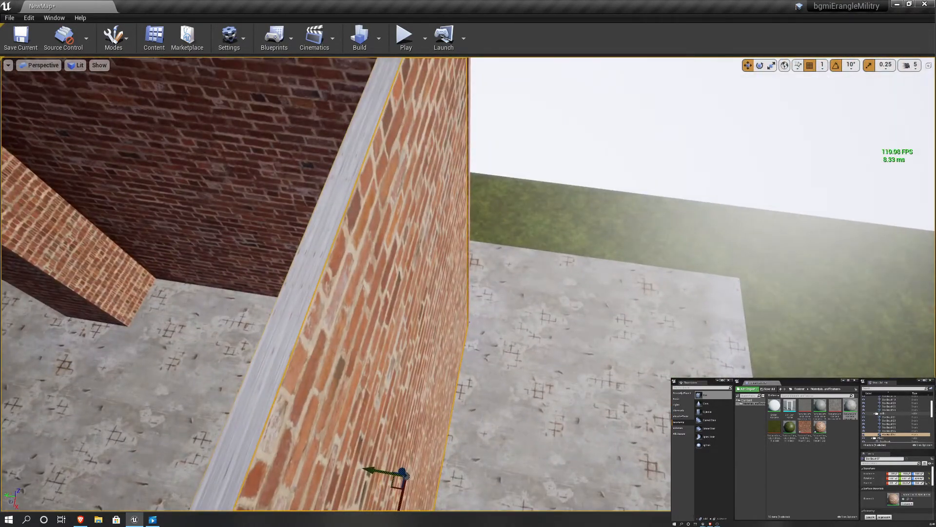
left_click(929, 65)
scroll(764, 346, "up", 6)
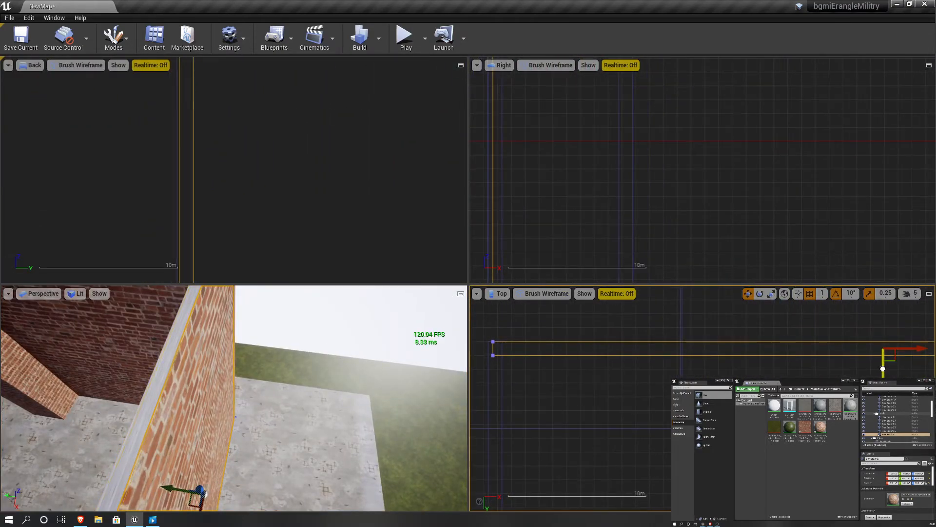
left_click(460, 293)
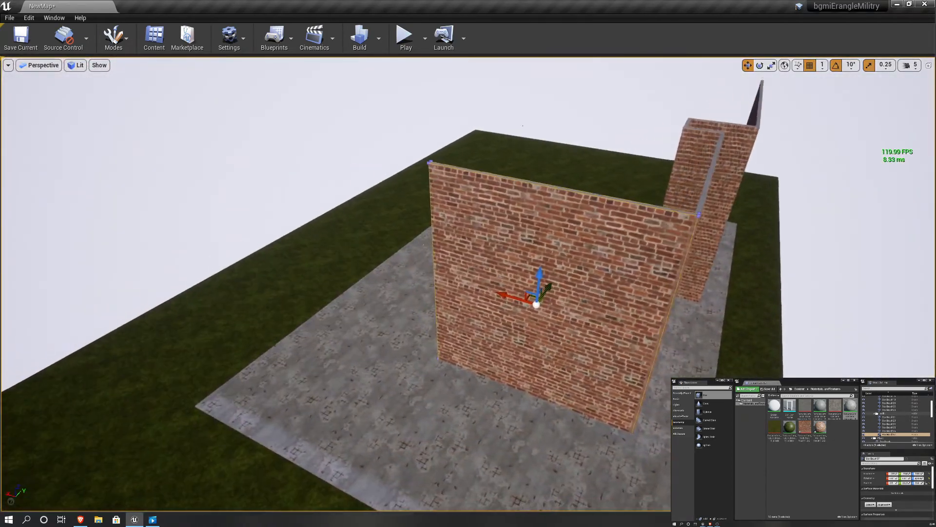